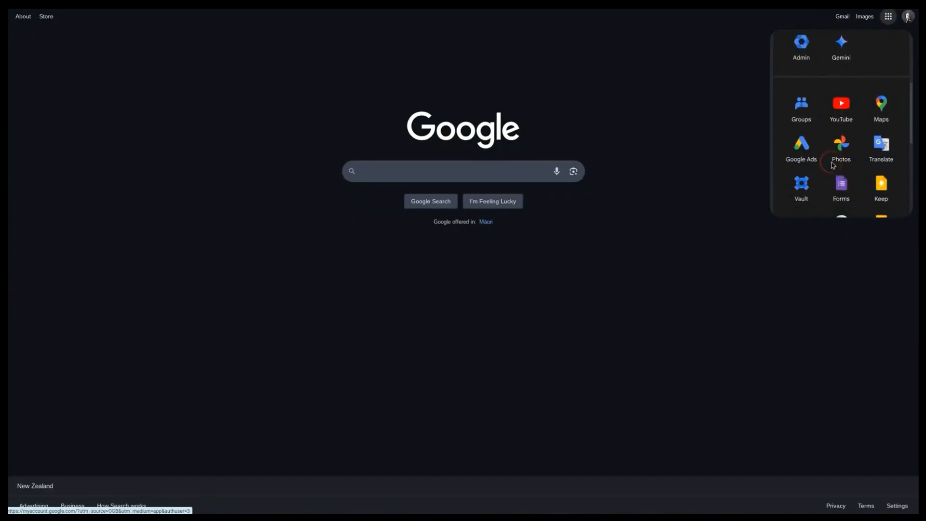
Open Google Vids and start a blank video, dismissing the starter dialog after viewing its Record and Upload options
left_click(799, 158)
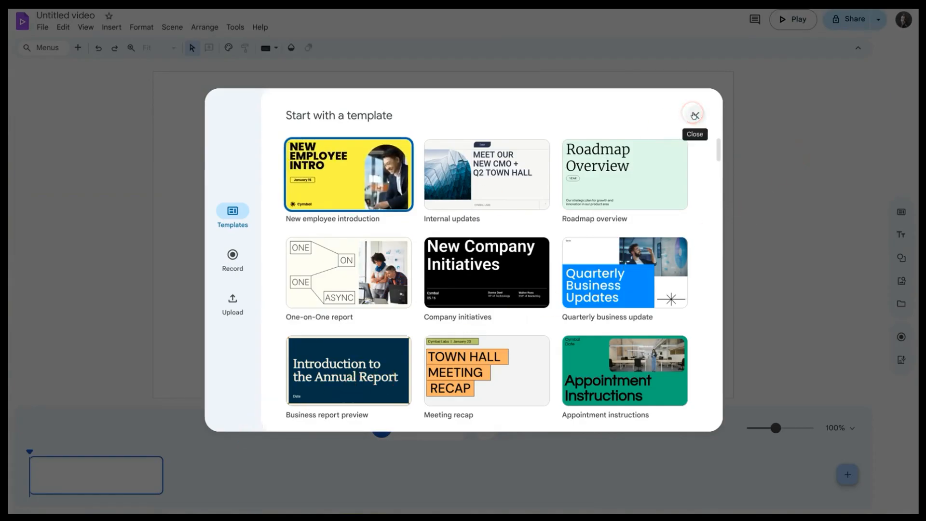
left_click(232, 254)
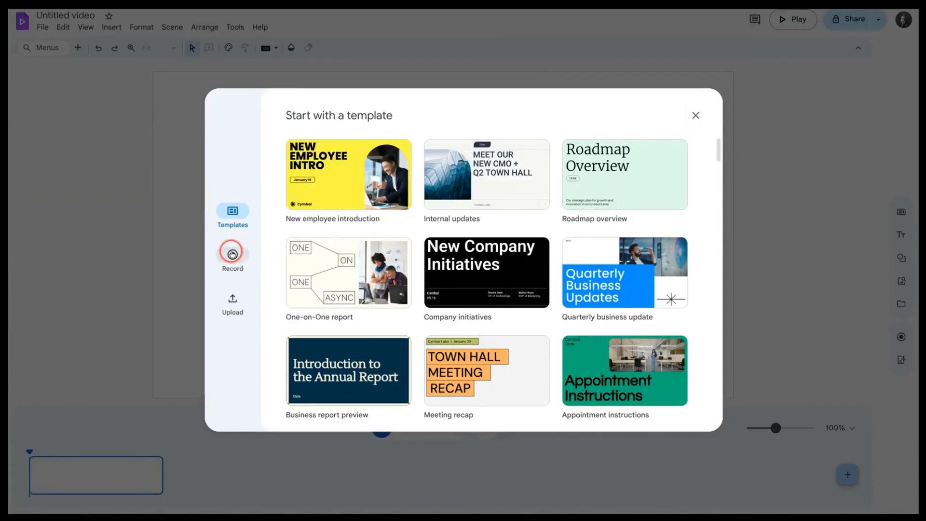
left_click(236, 302)
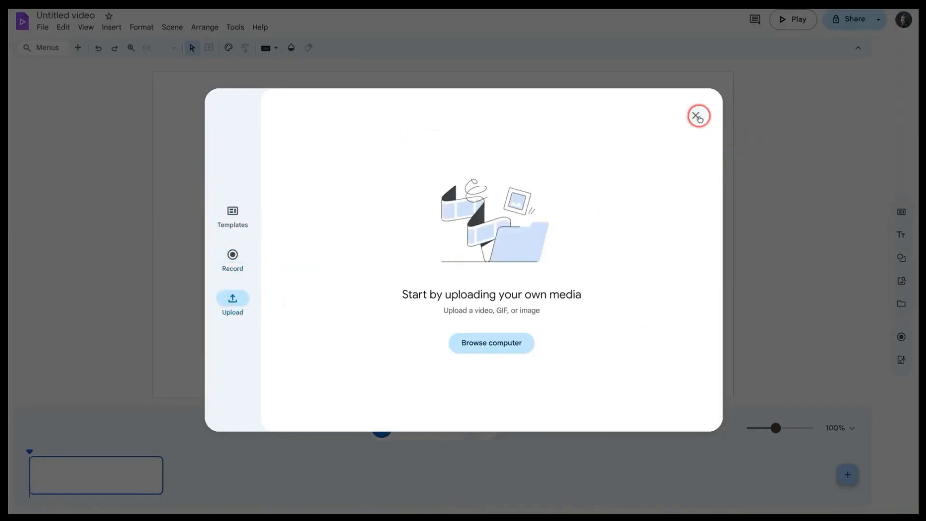
left_click(696, 115)
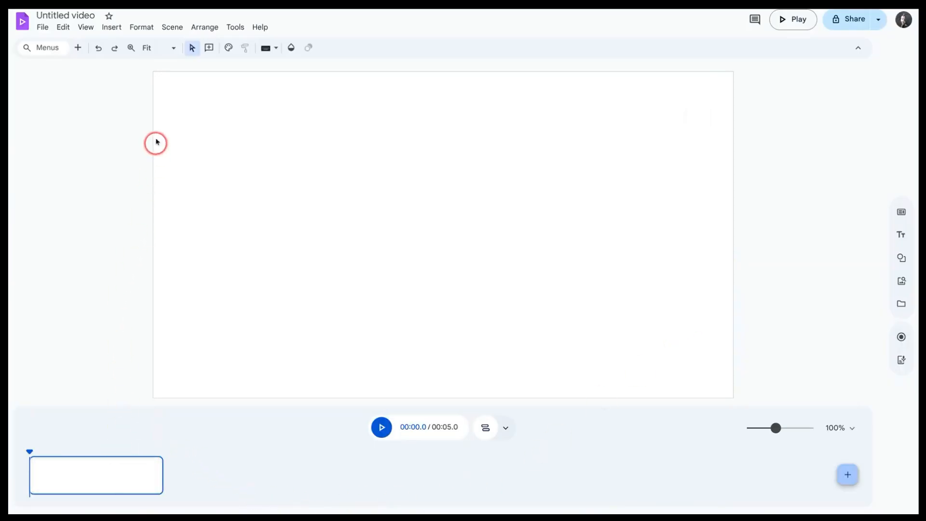
Insert the "BRAND NEW" phrase text design into the first scene and enlarge it to fill most of the canvas
left_click(111, 29)
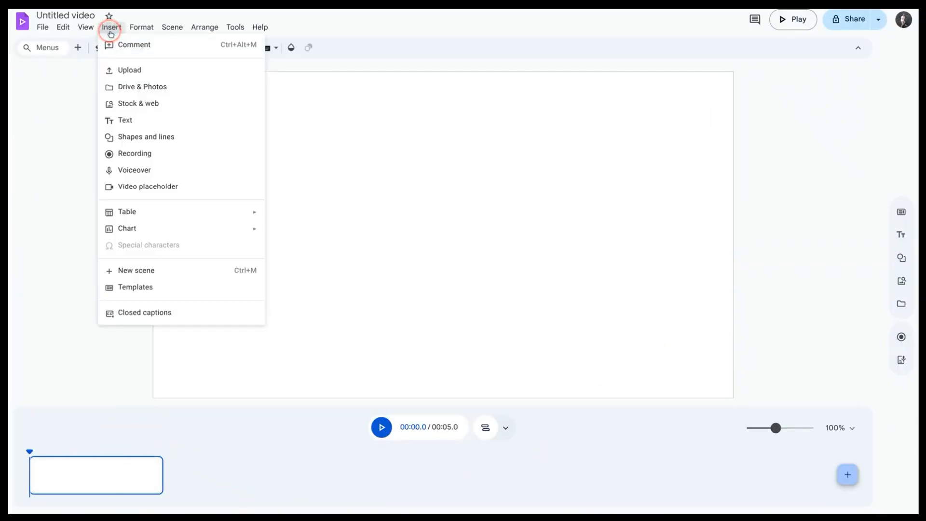
left_click(125, 119)
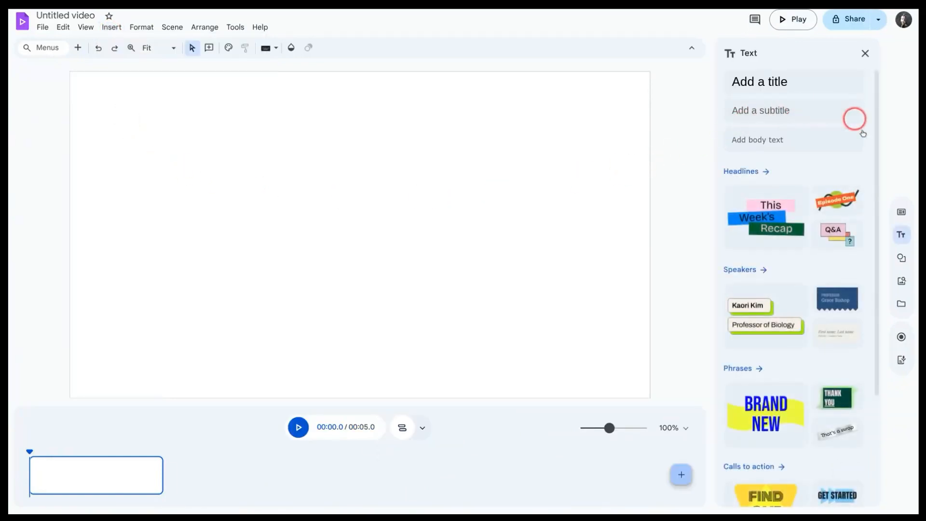
left_click(765, 418)
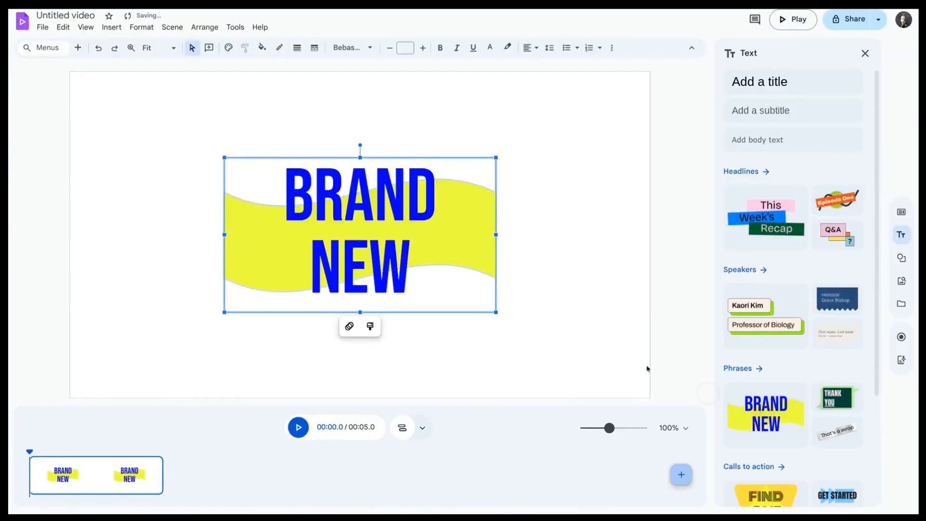
left_click_drag(224, 156, 156, 112)
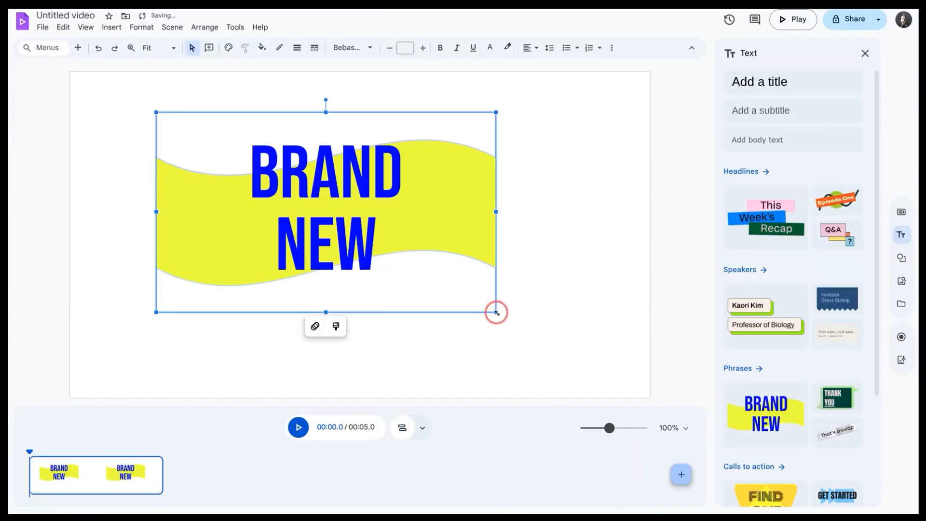
left_click_drag(497, 312, 587, 354)
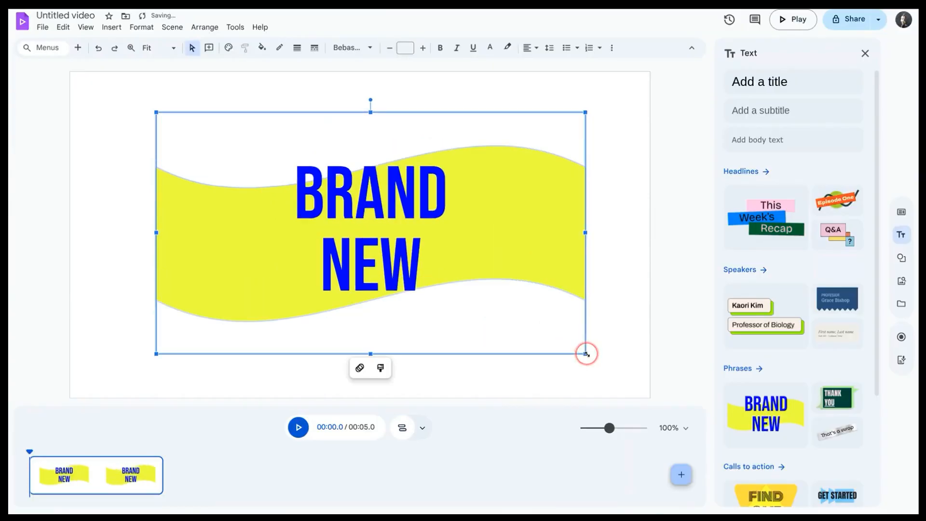
Add a new blank scene after the "BRAND NEW" scene
left_click(165, 459)
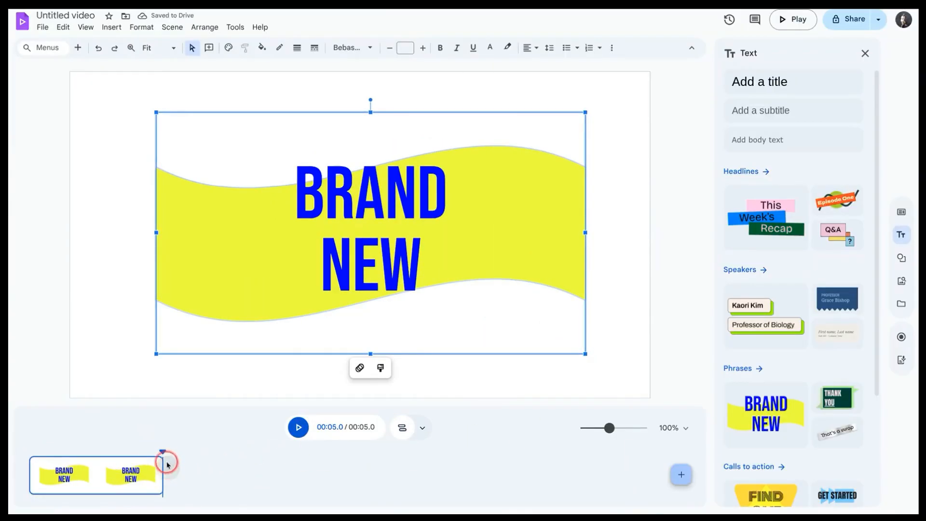
left_click(110, 27)
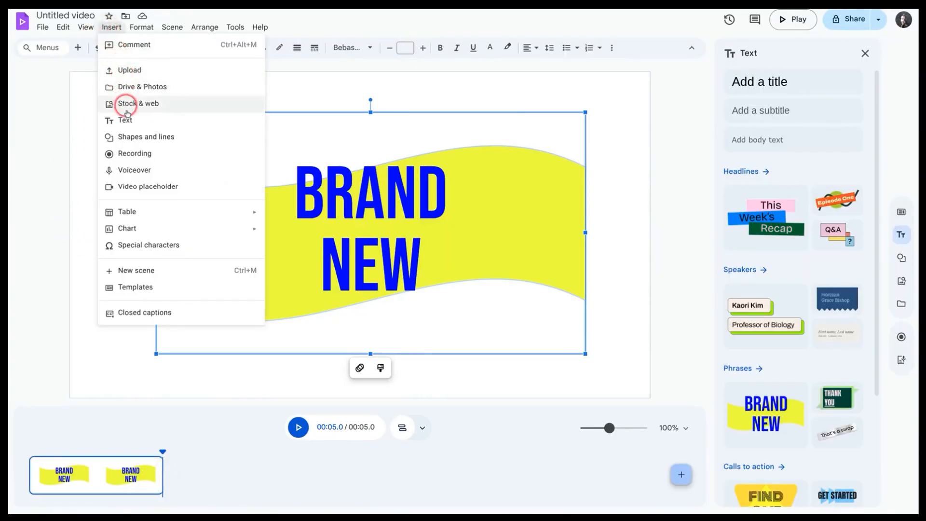
left_click(140, 271)
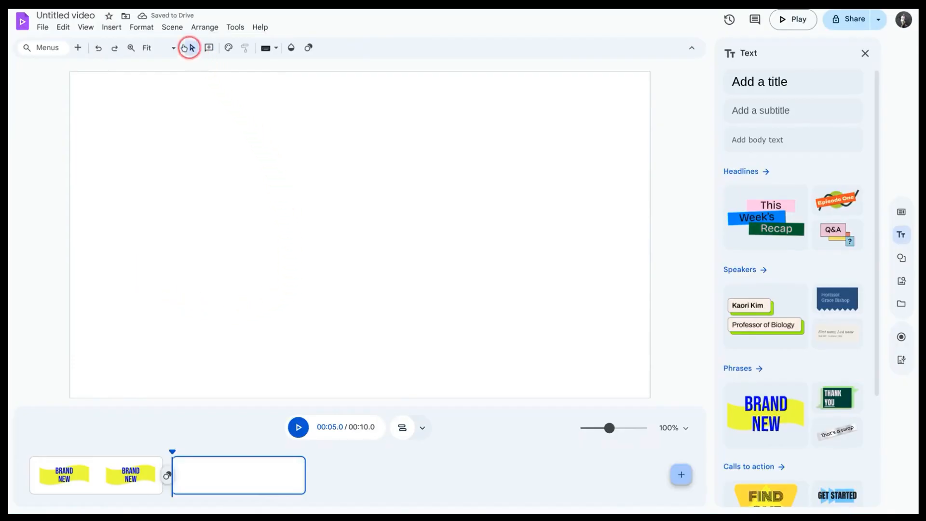
Insert a Round Diagonal Corner Rectangle video placeholder, enlarge it, and center it vertically along the scene's left edge
left_click(108, 28)
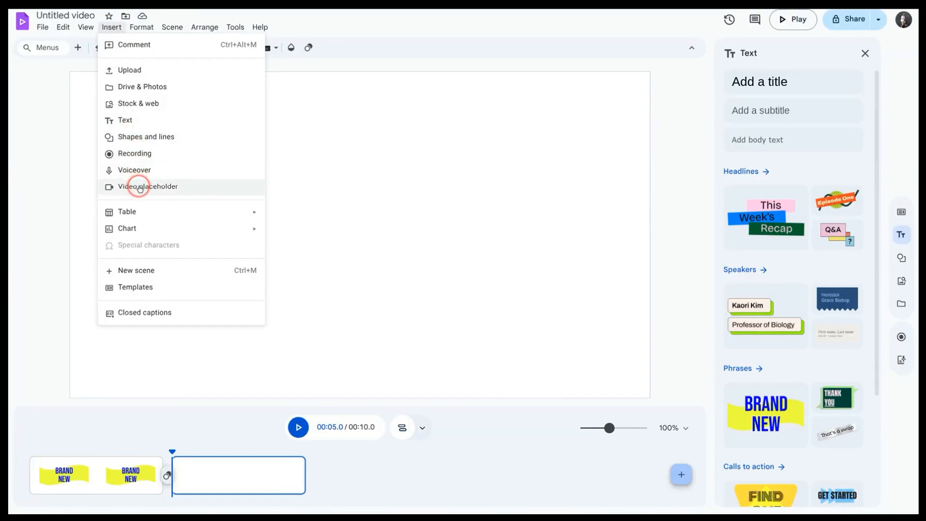
left_click(140, 188)
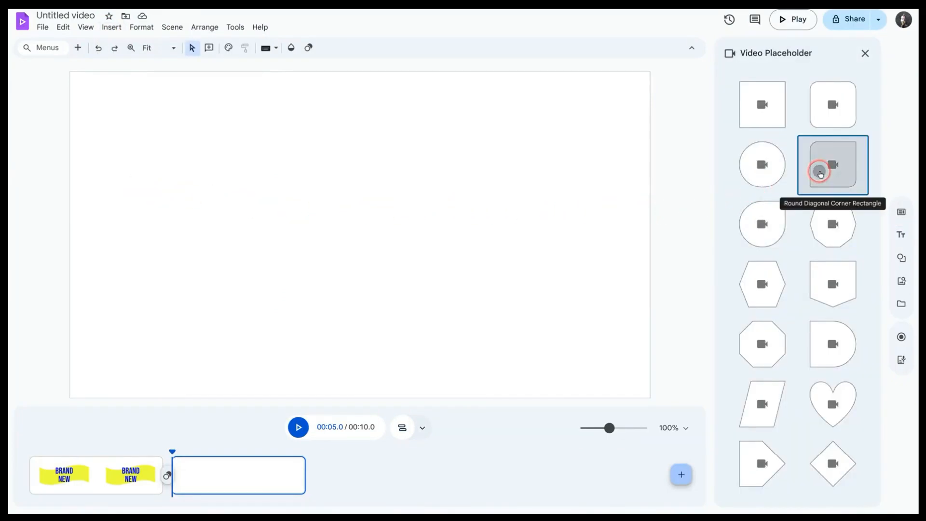
left_click(820, 173)
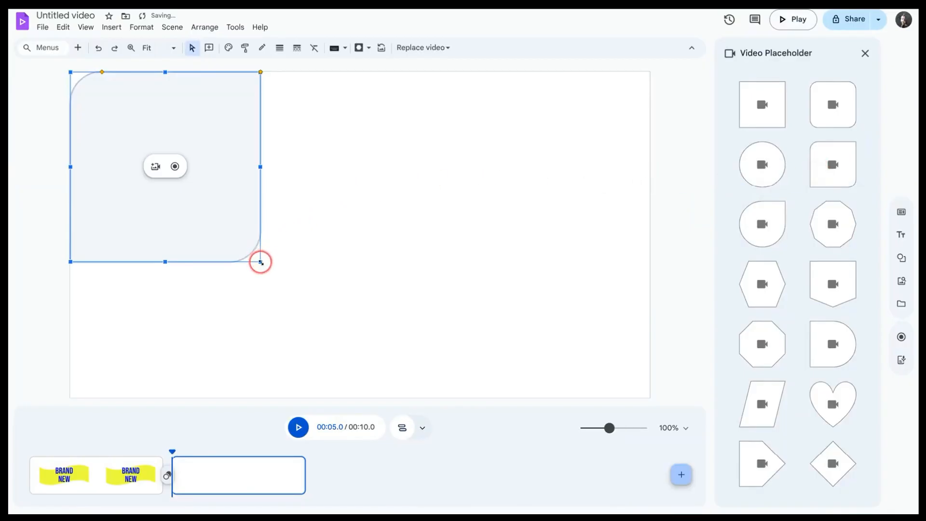
left_click_drag(261, 262, 267, 304)
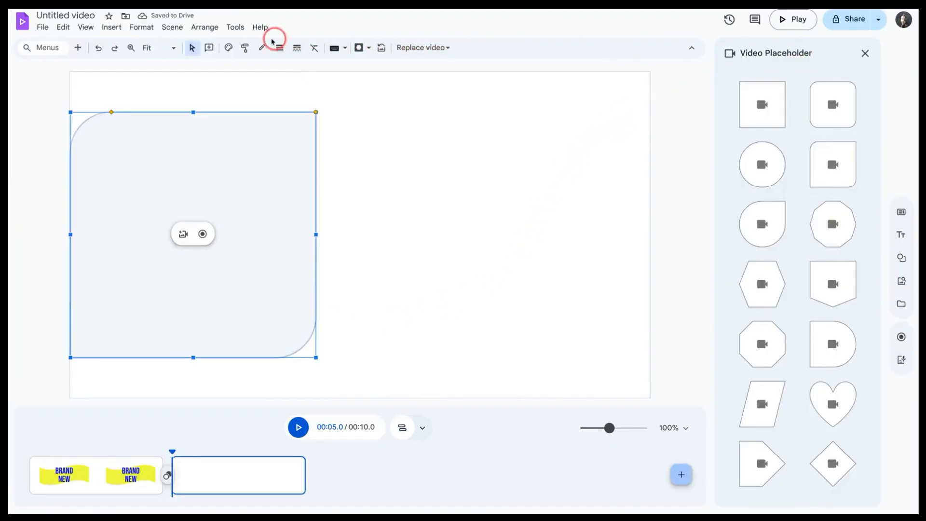
left_click(418, 195)
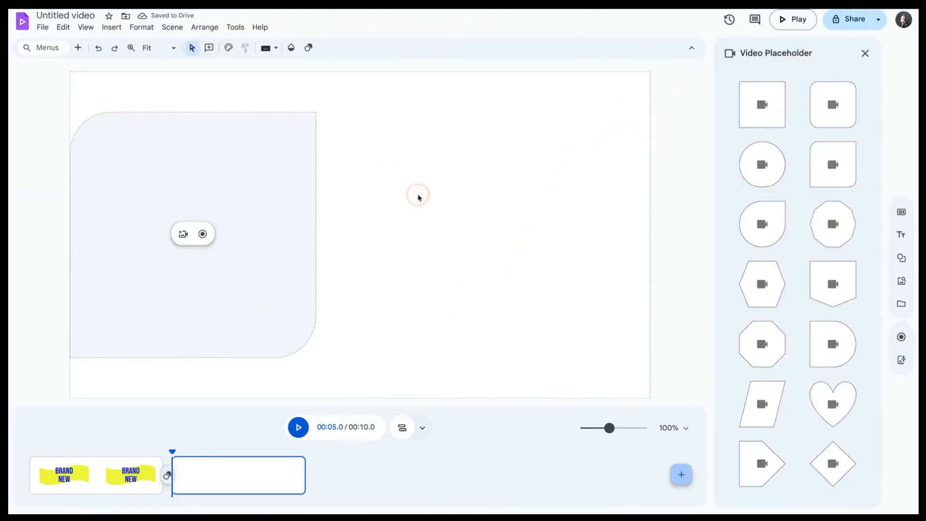
left_click(864, 53)
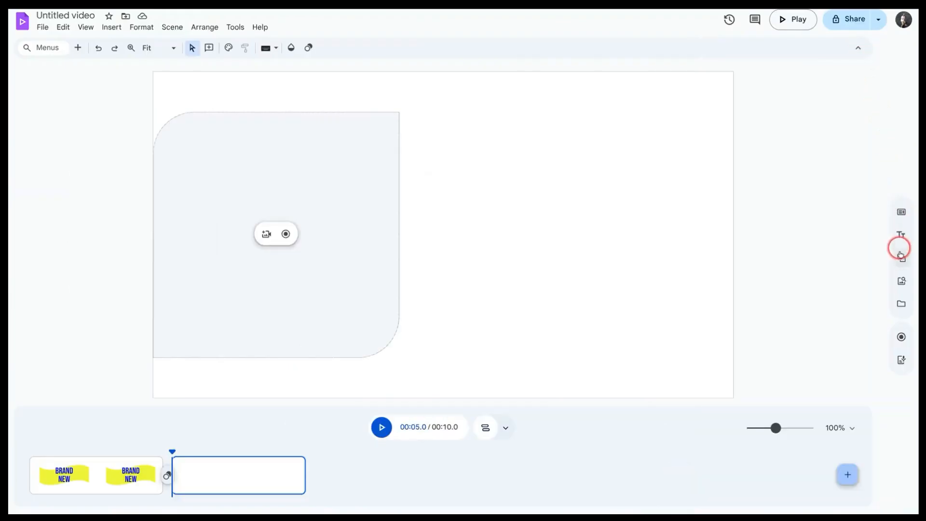
Search stock images for "bird", insert the picture of a bird flying in a blue sky, and align it beside the video placeholder
left_click(901, 281)
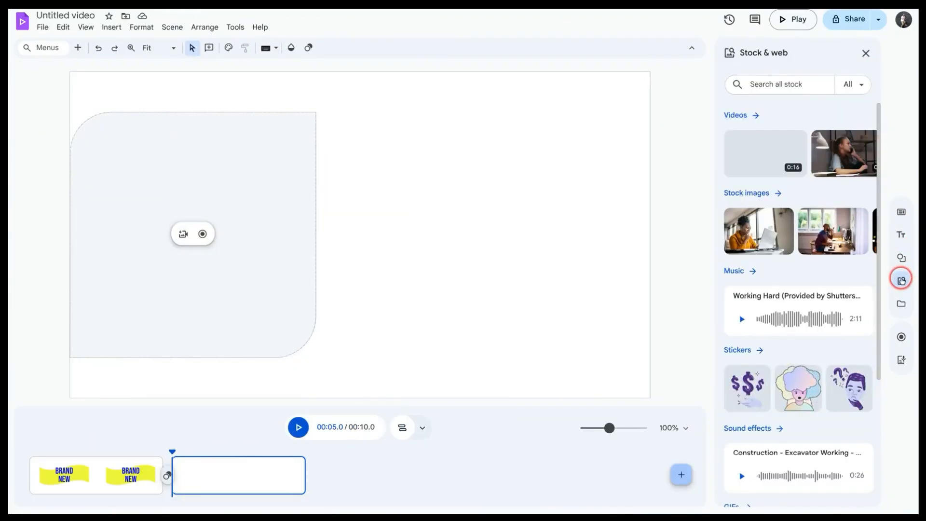
left_click(854, 87)
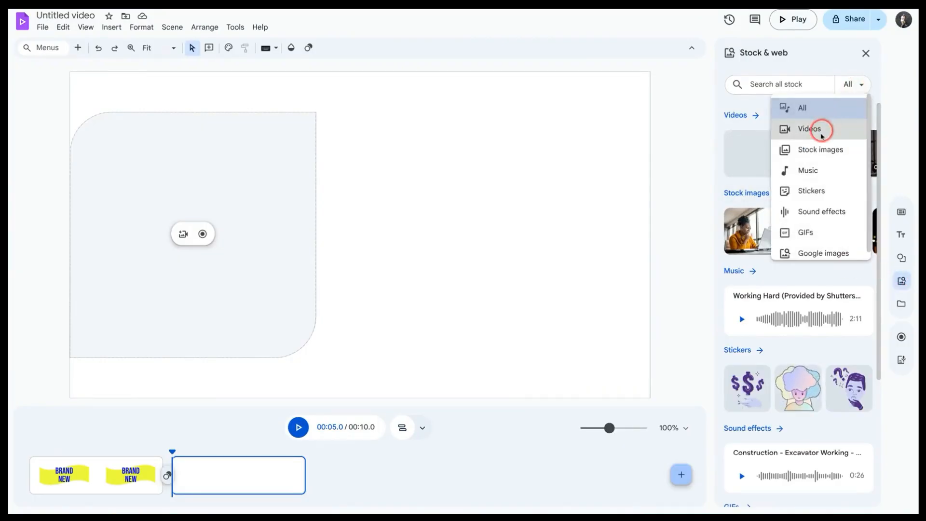
left_click(815, 150)
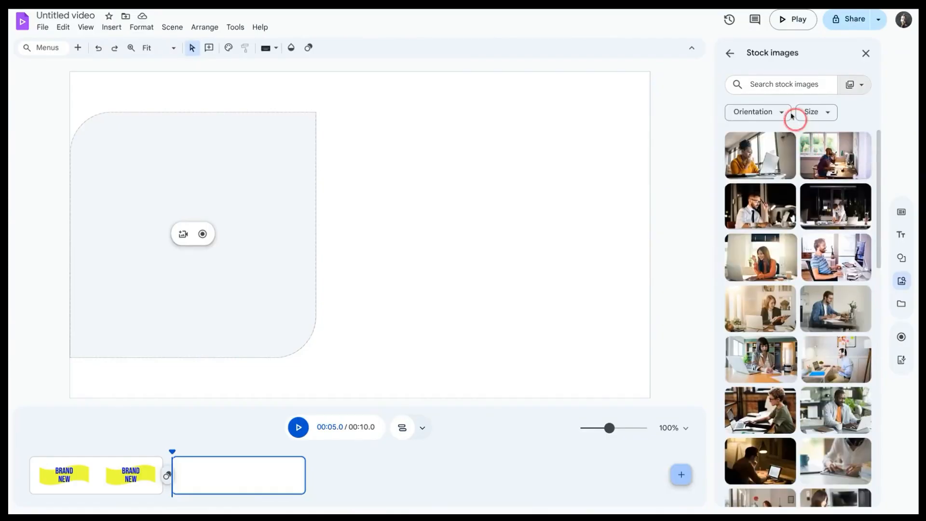
left_click(777, 85)
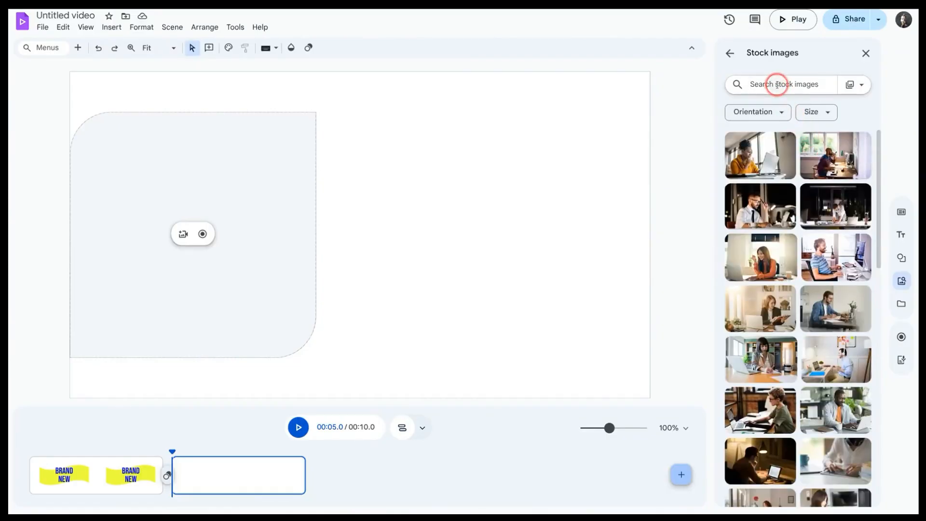
type("b")
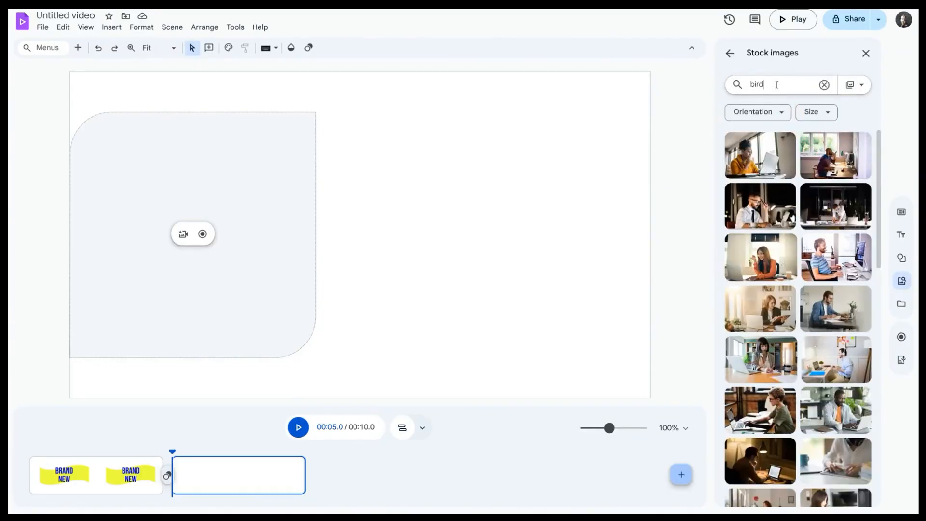
type("ird")
key("Return")
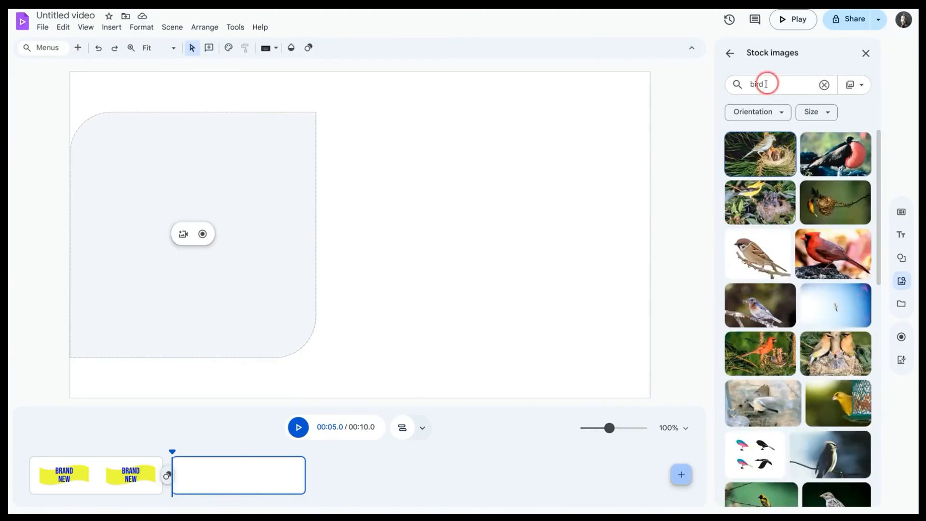
left_click(837, 307)
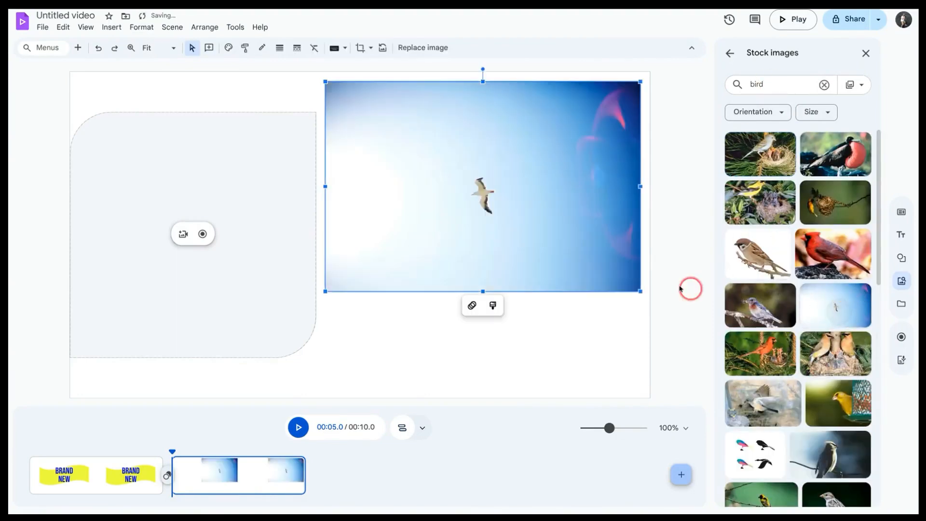
left_click_drag(534, 243, 523, 272)
left_click(569, 379)
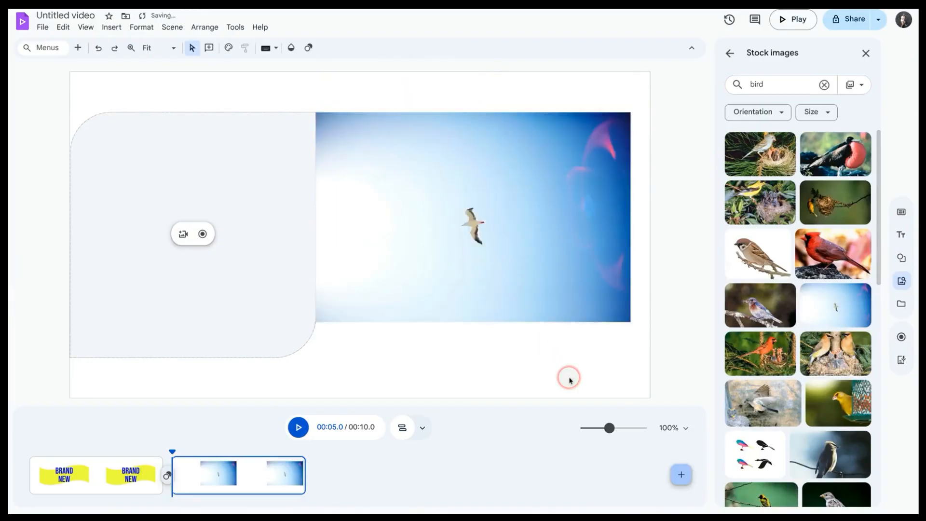
Add a new blank scene after the bird image scene
left_click(319, 481)
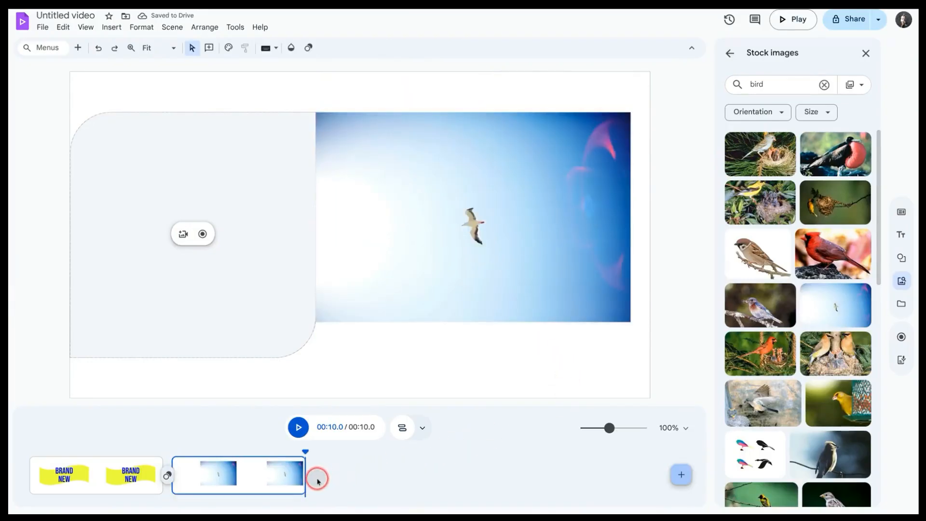
left_click(111, 29)
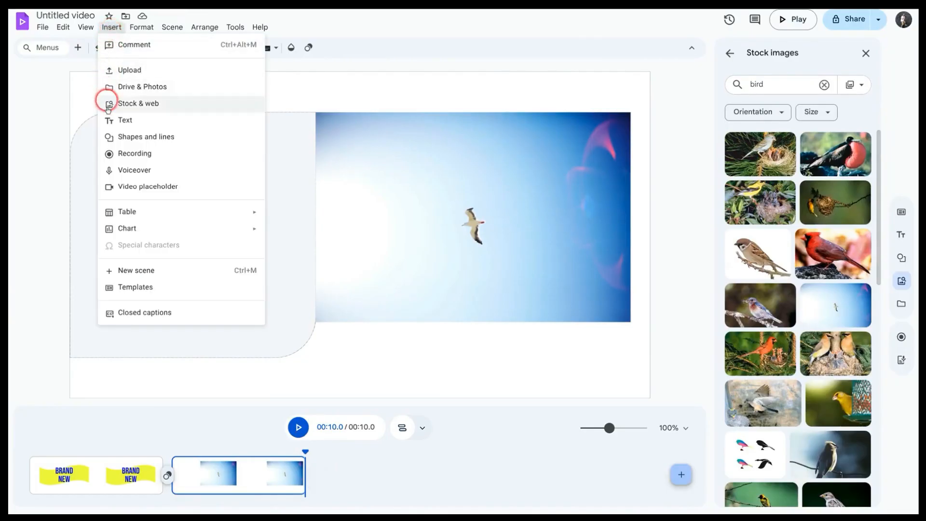
left_click(130, 272)
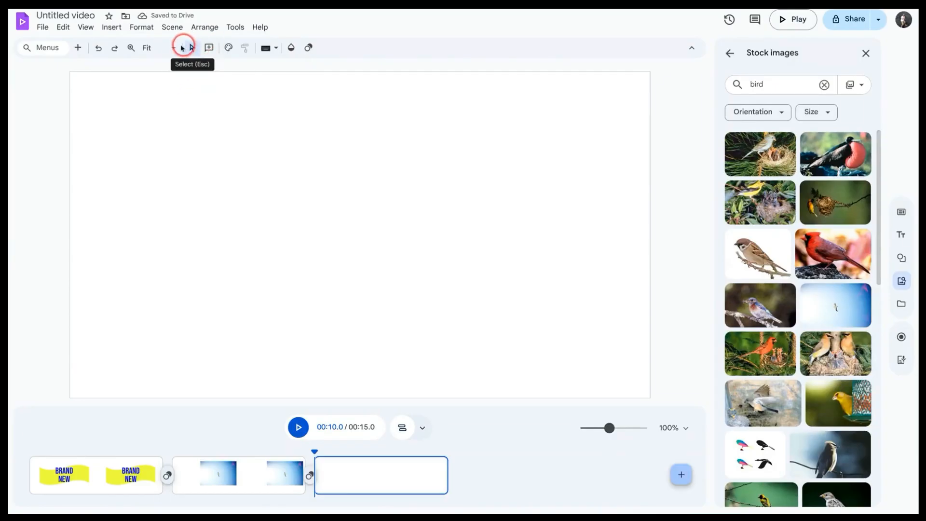
Add a title text box in the third scene's upper-left area and a body text box beneath it
left_click(121, 31)
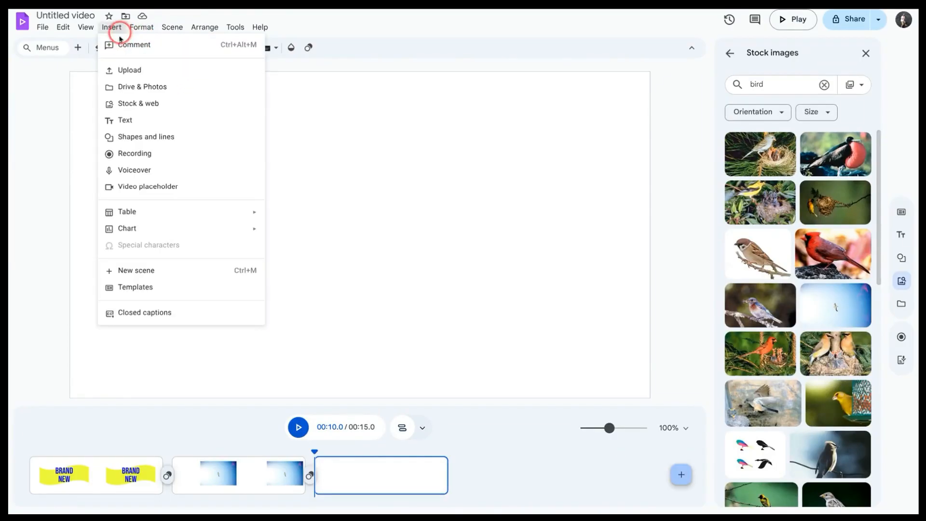
left_click(127, 121)
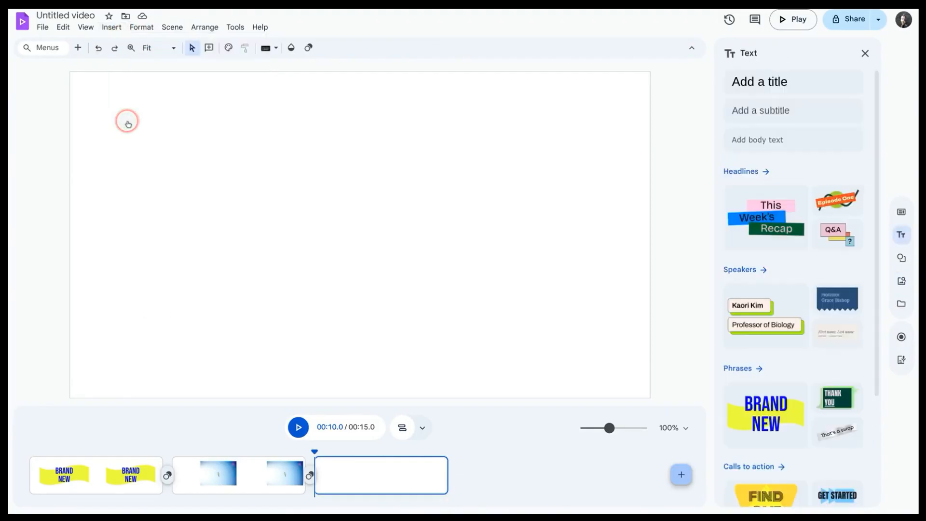
left_click(738, 81)
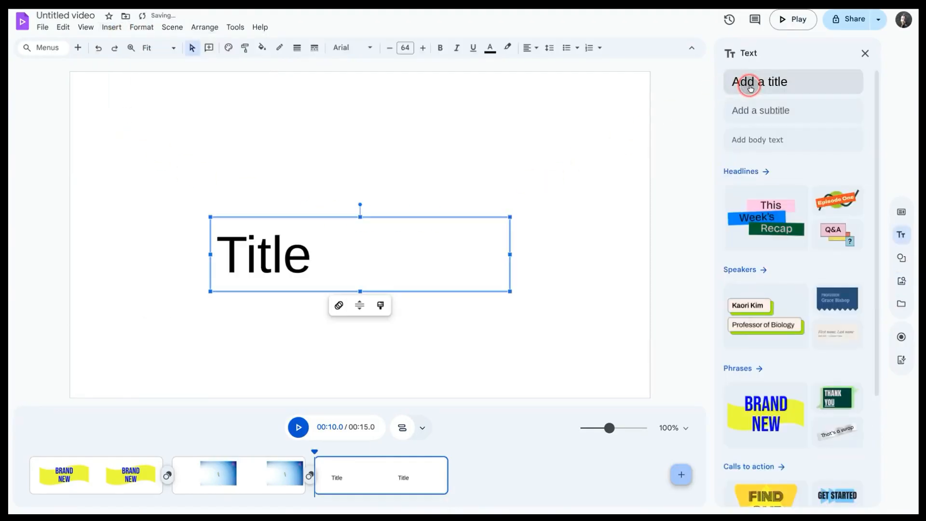
left_click_drag(379, 219, 266, 97)
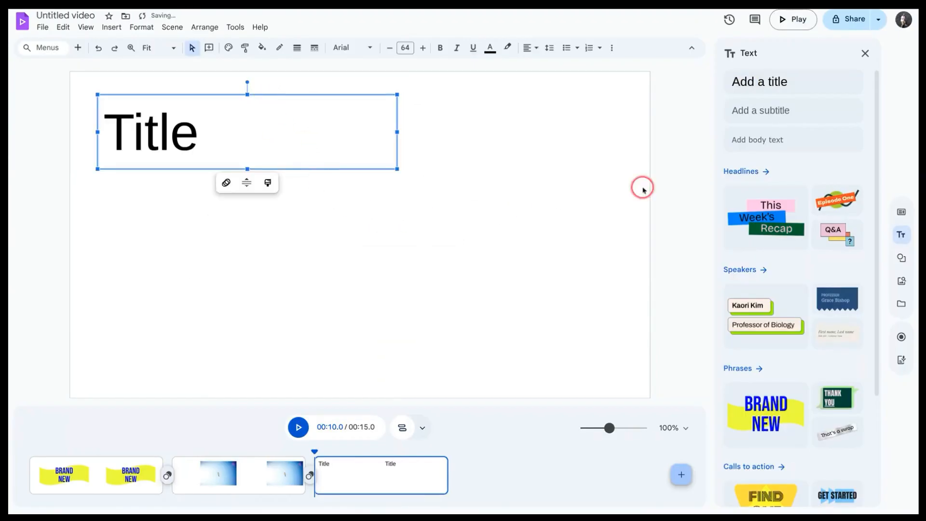
left_click(771, 144)
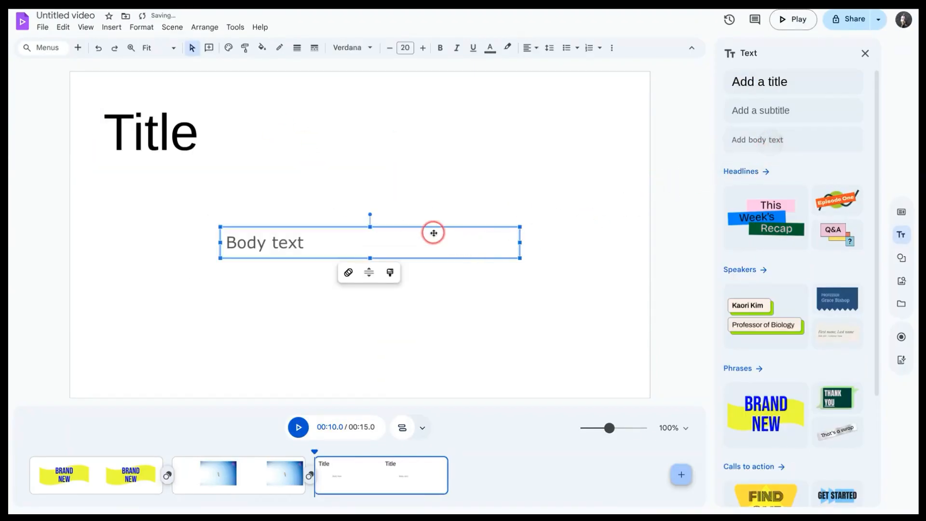
left_click_drag(432, 228, 317, 202)
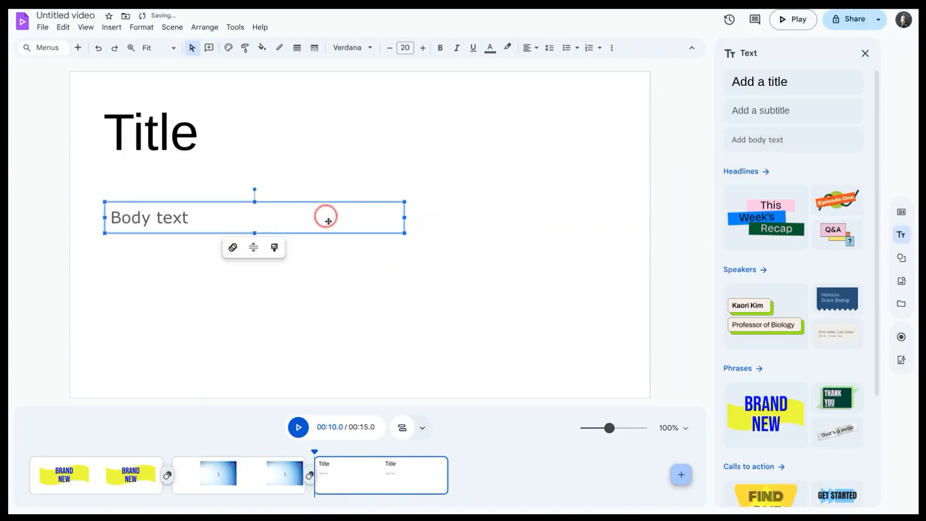
Give the third scene's background a light blue radial gradient
left_click(454, 347)
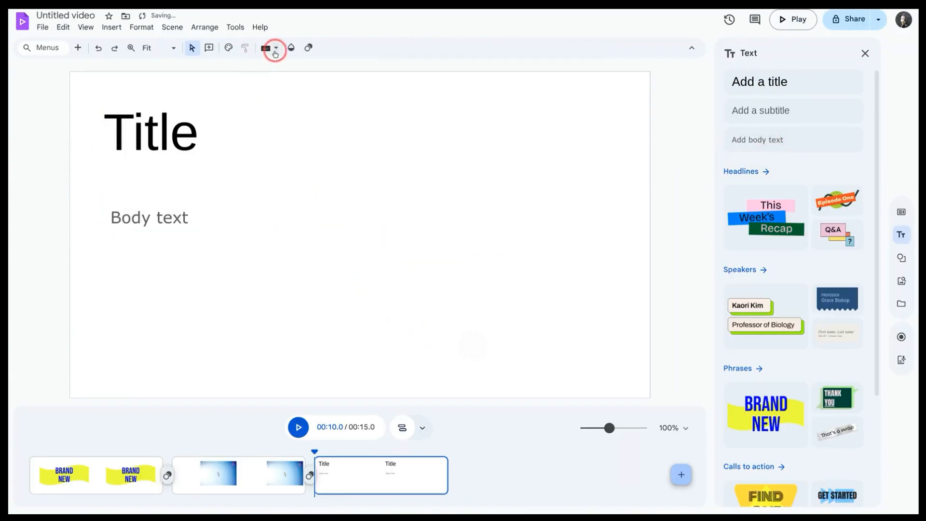
left_click(291, 48)
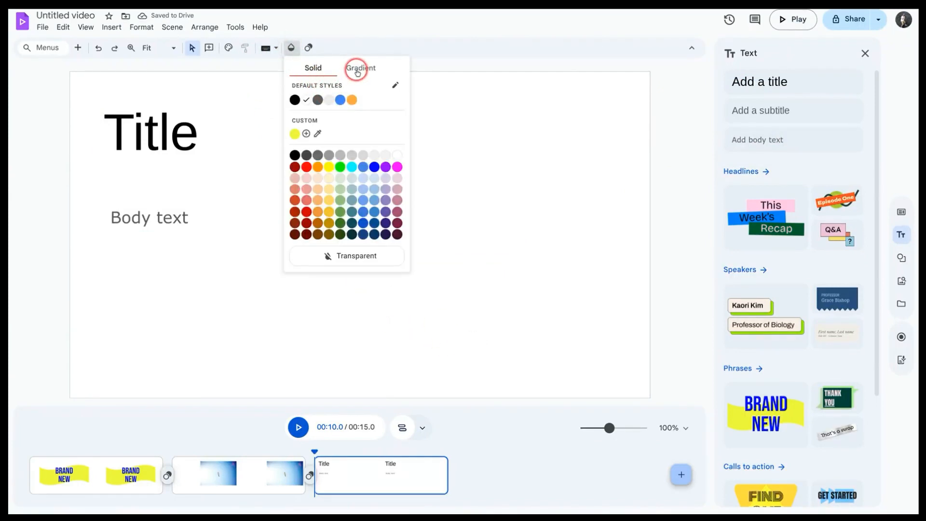
left_click(358, 70)
left_click(337, 187)
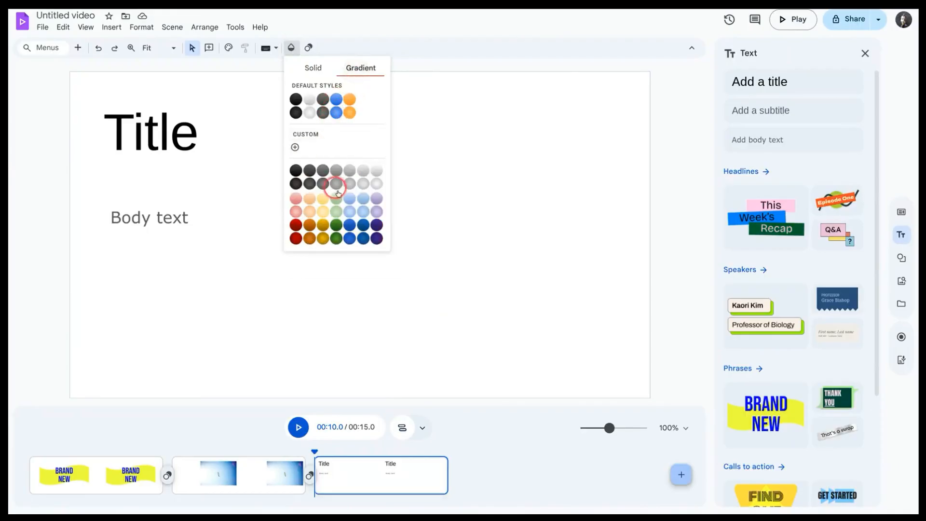
left_click(352, 211)
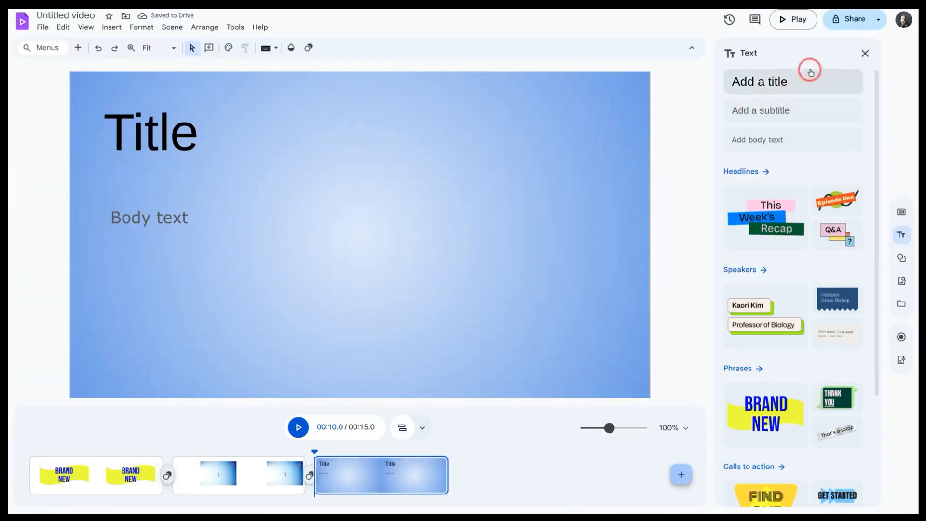
Search stock images for "face", insert the pale close-up of a woman's face, and place it to the right of the title and body text
left_click(863, 55)
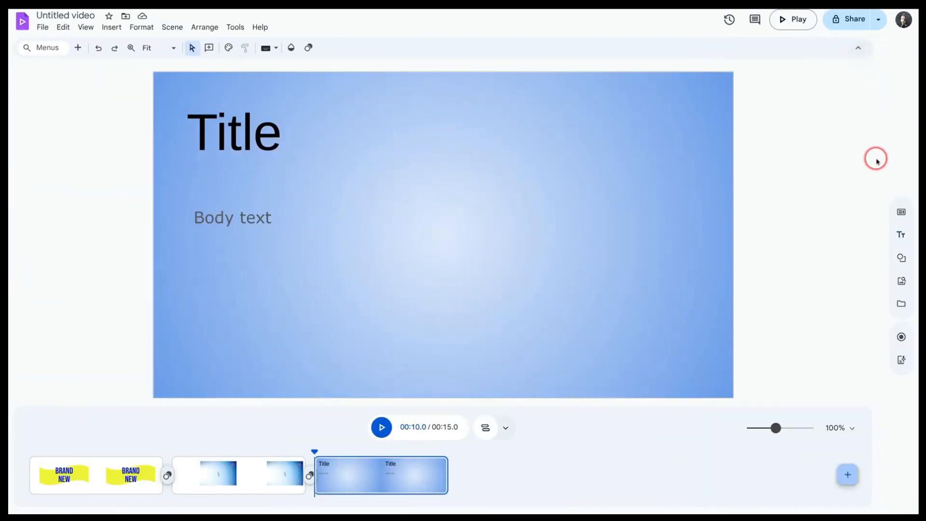
left_click(902, 281)
left_click(827, 96)
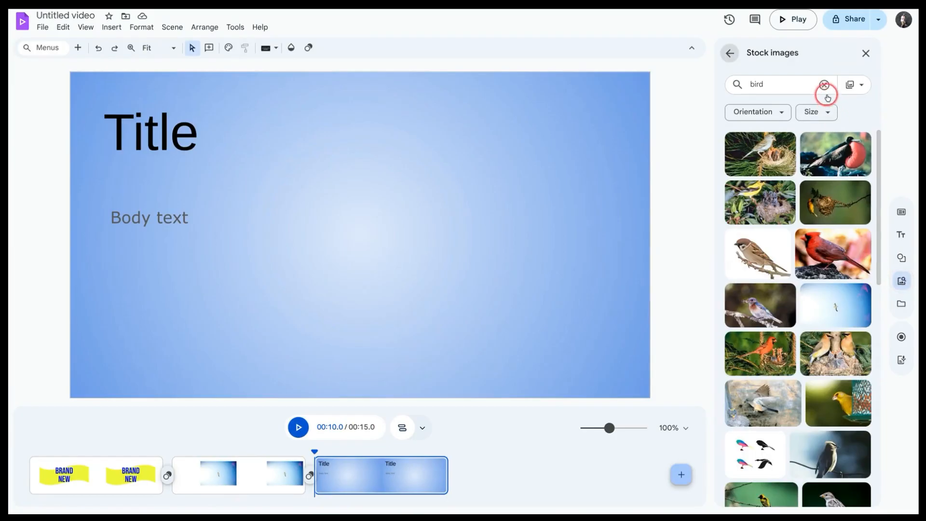
left_click(785, 85)
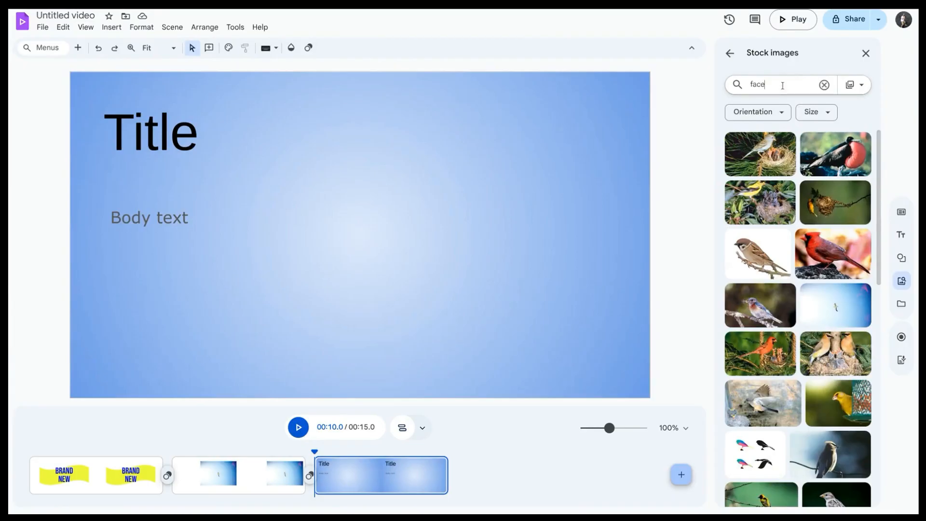
key("Return")
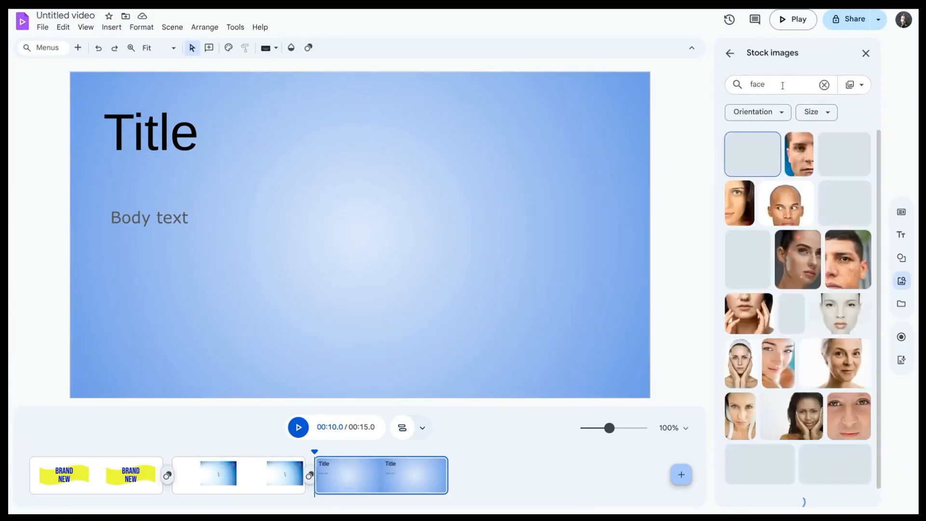
left_click(846, 316)
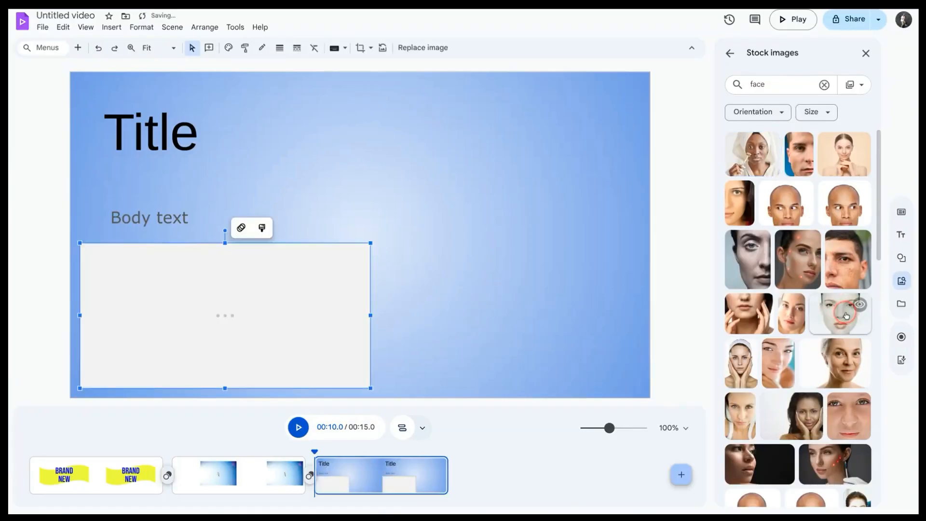
left_click_drag(269, 327, 515, 239)
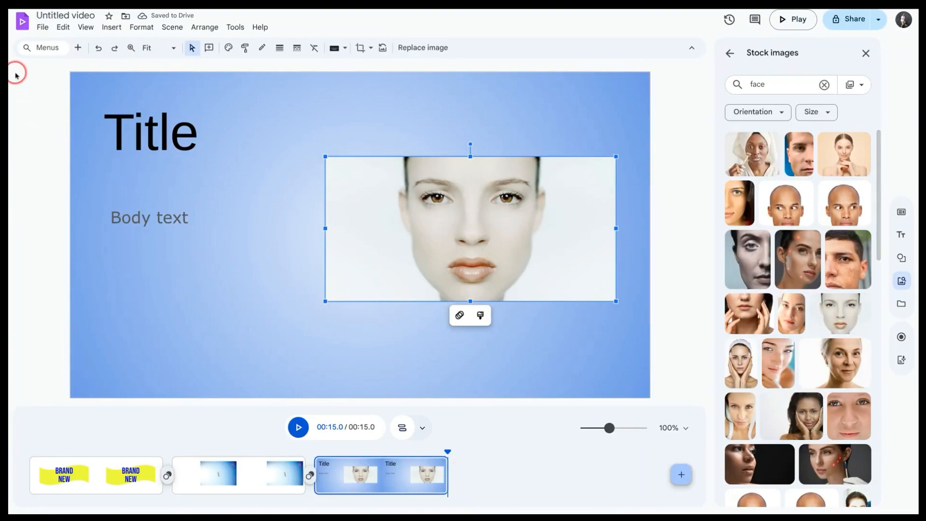
Add a fourth scene after the face image scene and fill its background with solid medium blue
left_click(109, 29)
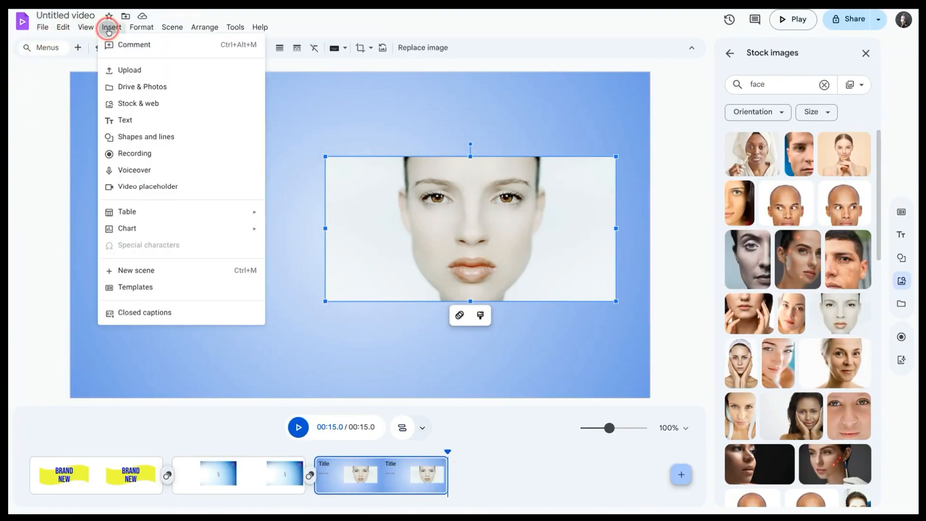
left_click(146, 270)
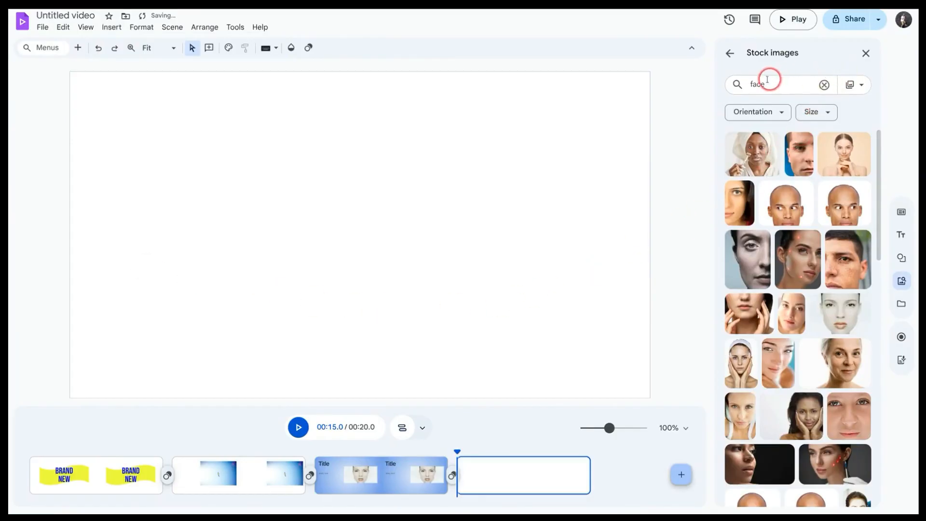
left_click(732, 53)
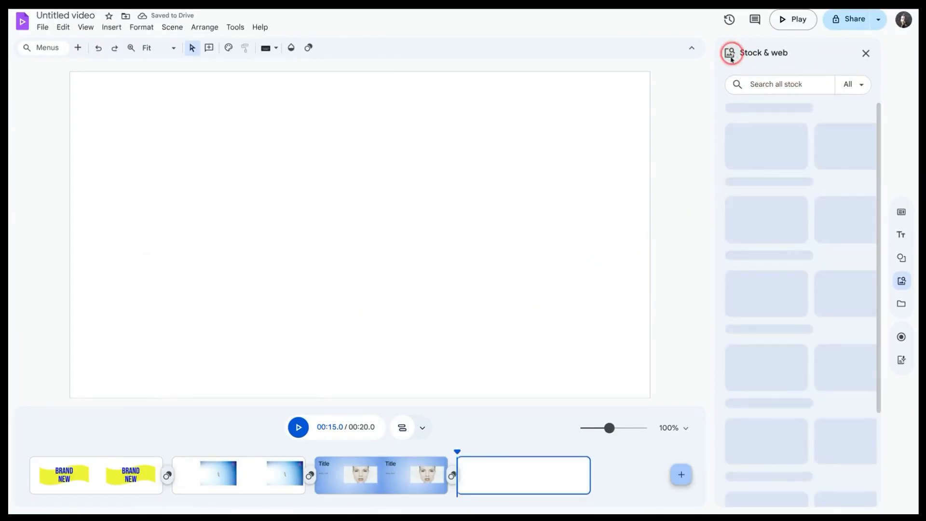
left_click(291, 48)
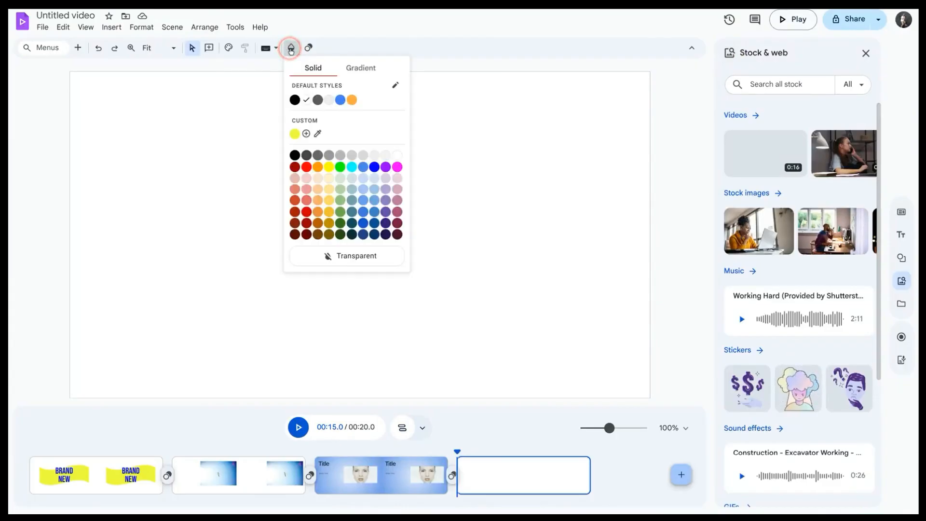
left_click(376, 203)
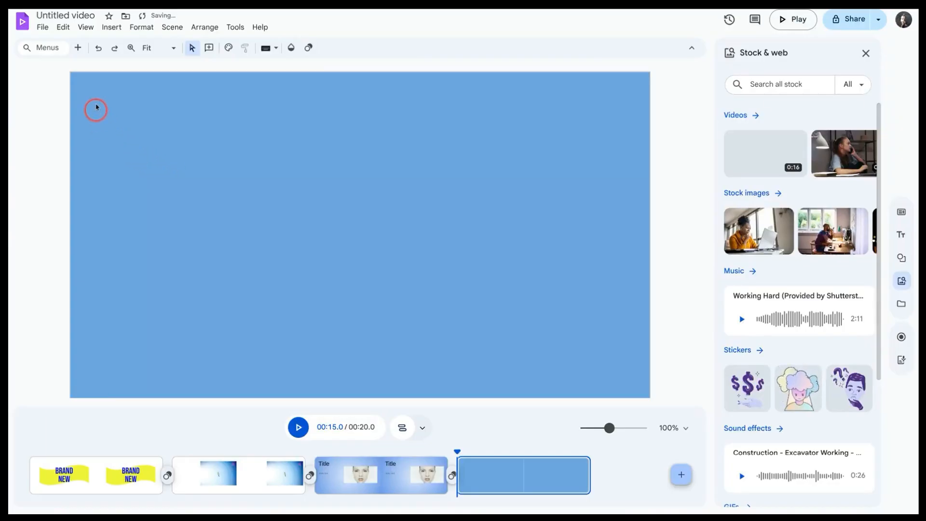
Add a subtitle text box in the fourth scene's lower-left area and a body text box directly beneath it
left_click(112, 27)
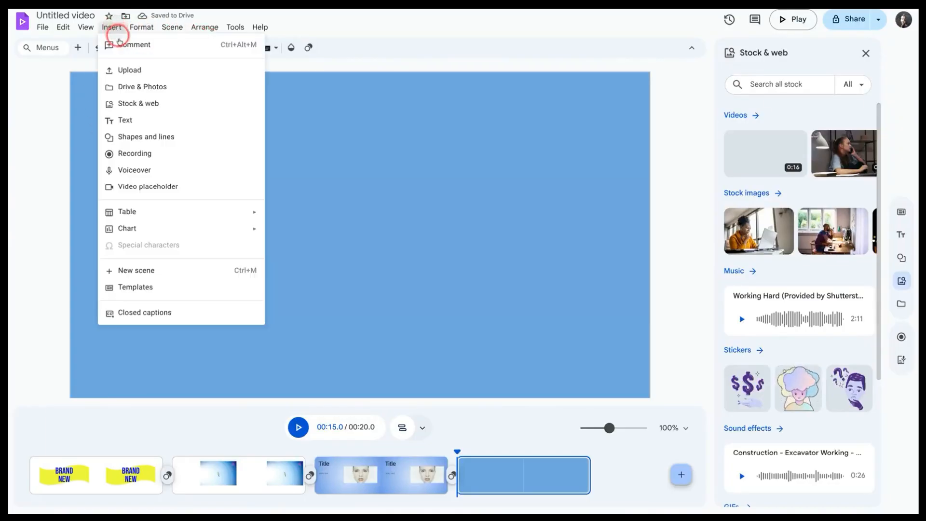
left_click(130, 120)
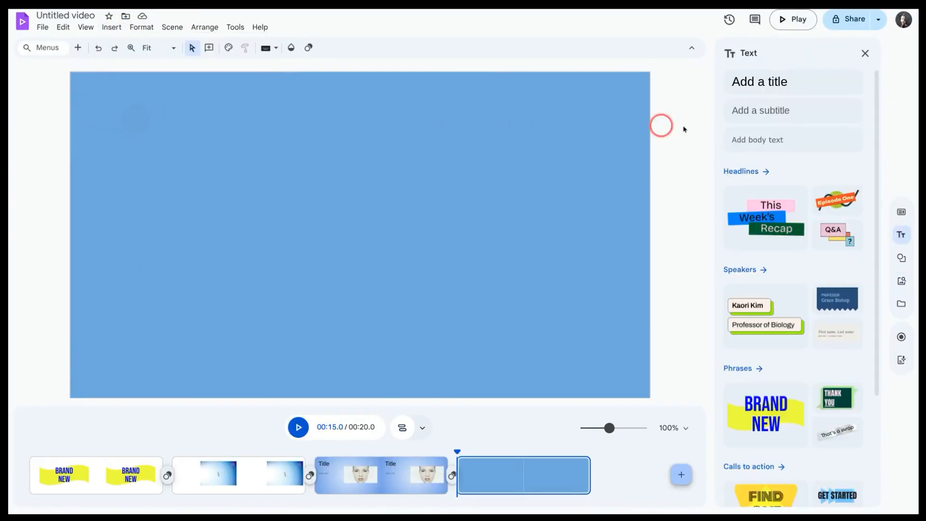
left_click(765, 113)
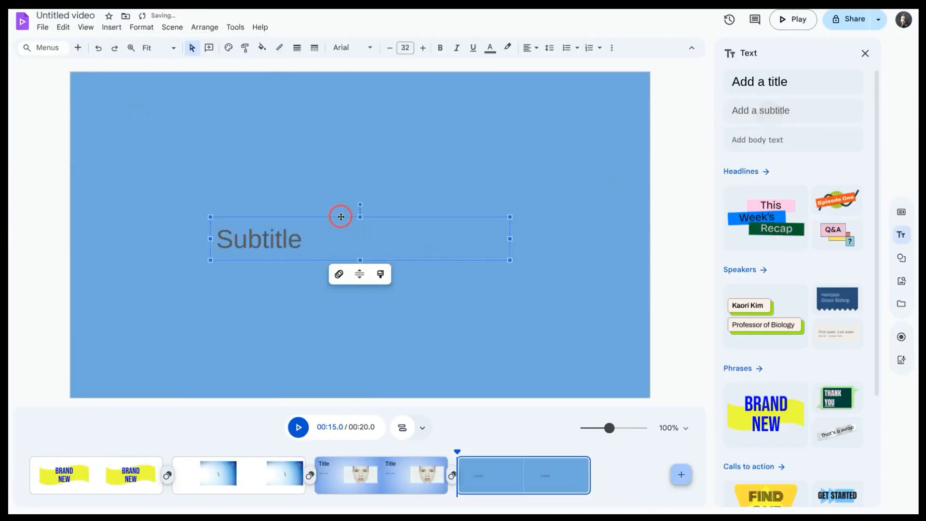
left_click_drag(341, 217, 221, 266)
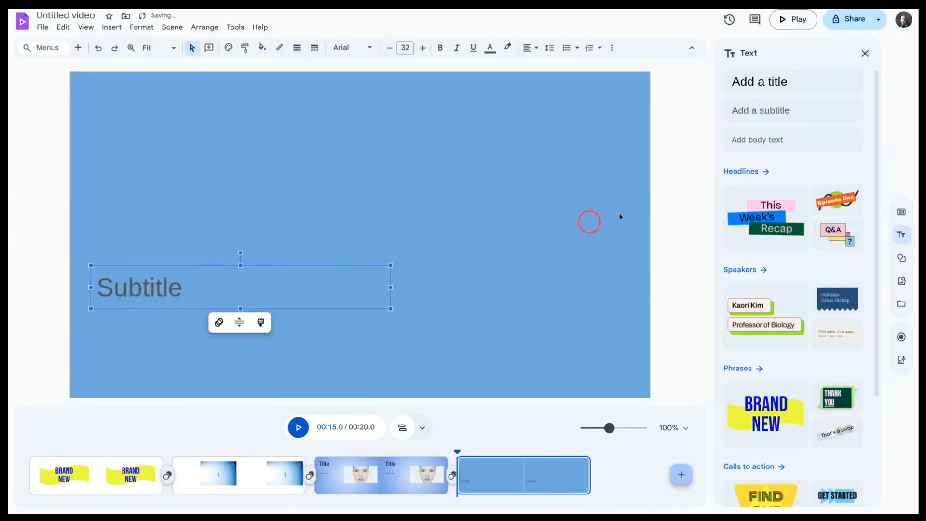
left_click(761, 141)
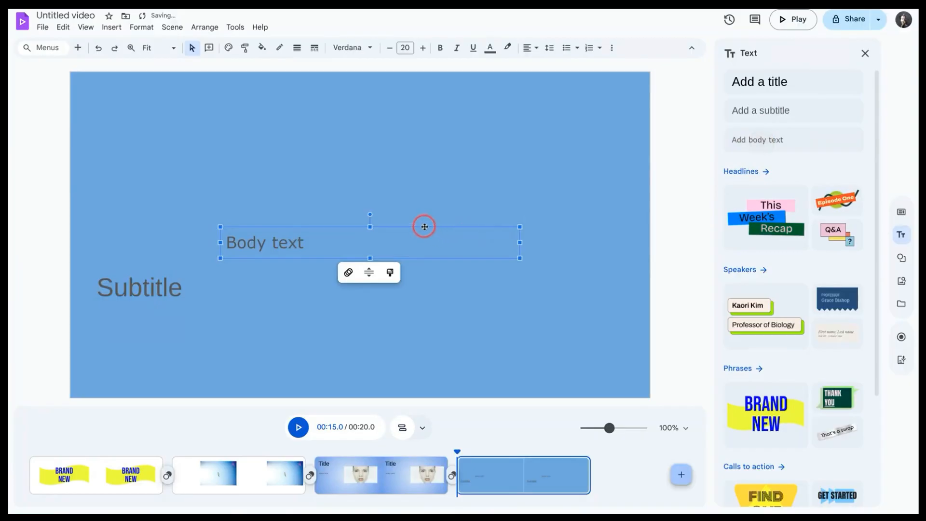
left_click_drag(424, 226, 400, 309)
left_click_drag(301, 313, 300, 314)
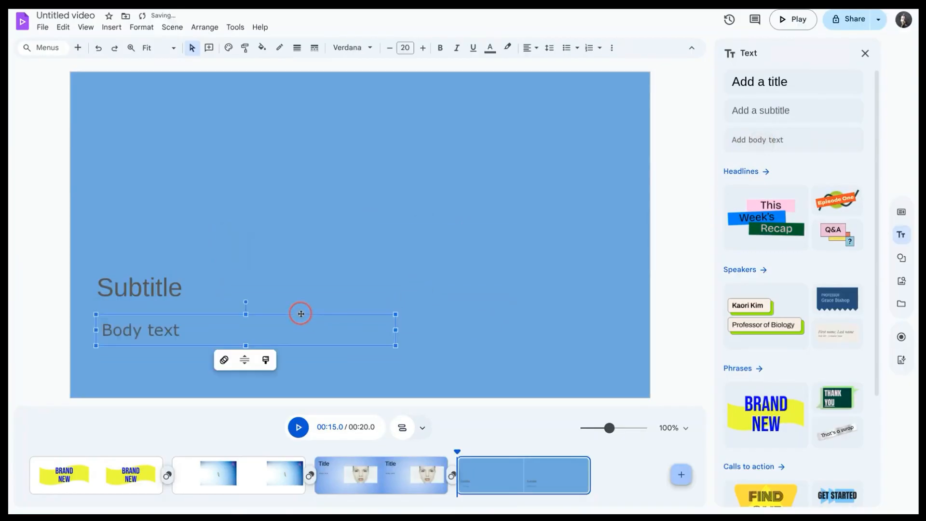
left_click(291, 171)
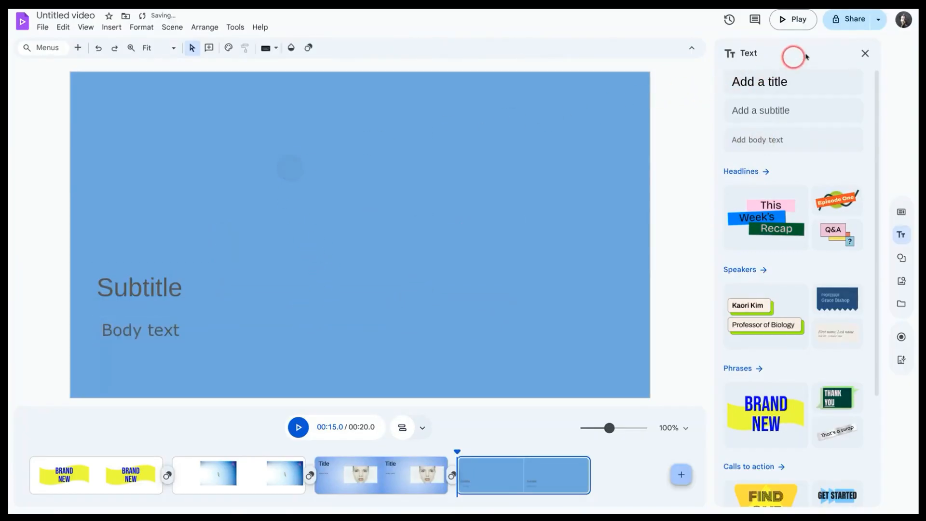
Insert the "It's gonna be May" GIF and position it in the fourth scene's upper-right area
left_click(865, 53)
left_click(901, 281)
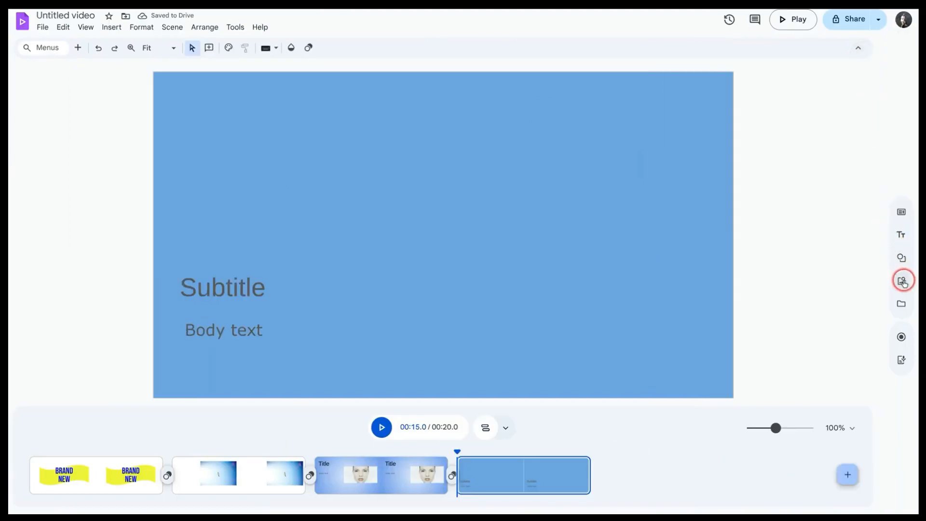
scroll(780, 179, "down", 3)
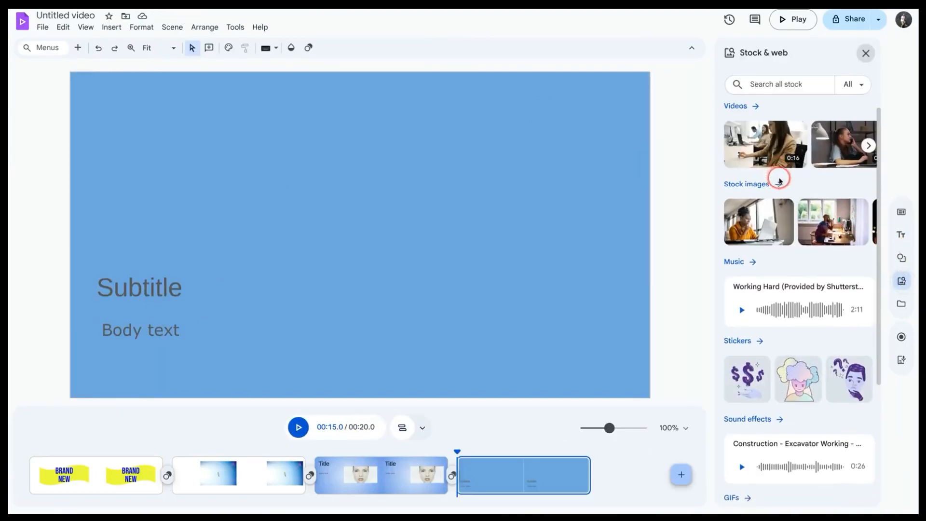
scroll(774, 225, "down", 1)
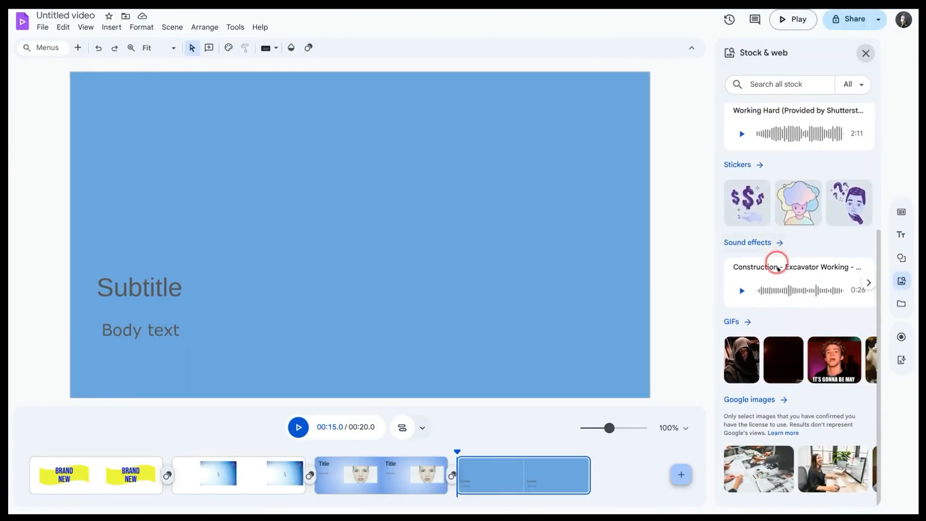
left_click(832, 370)
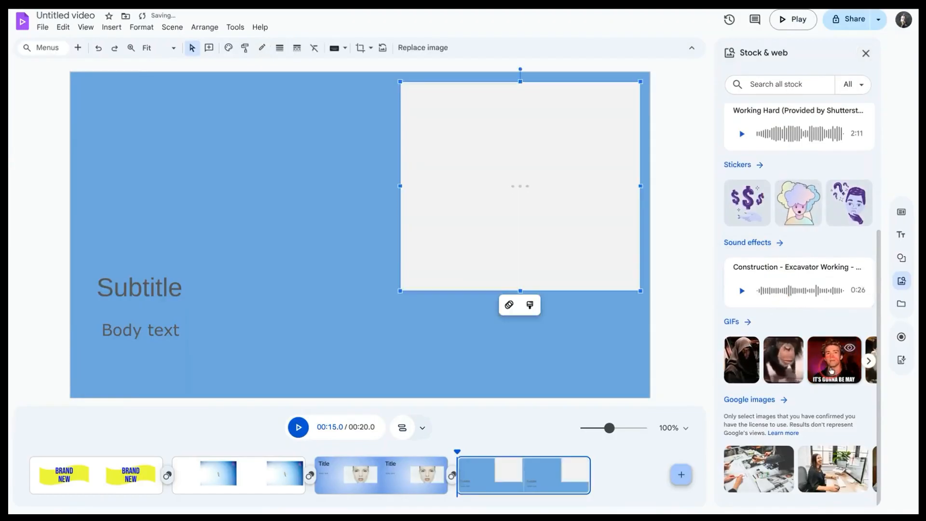
left_click_drag(535, 289, 571, 255)
left_click(476, 380)
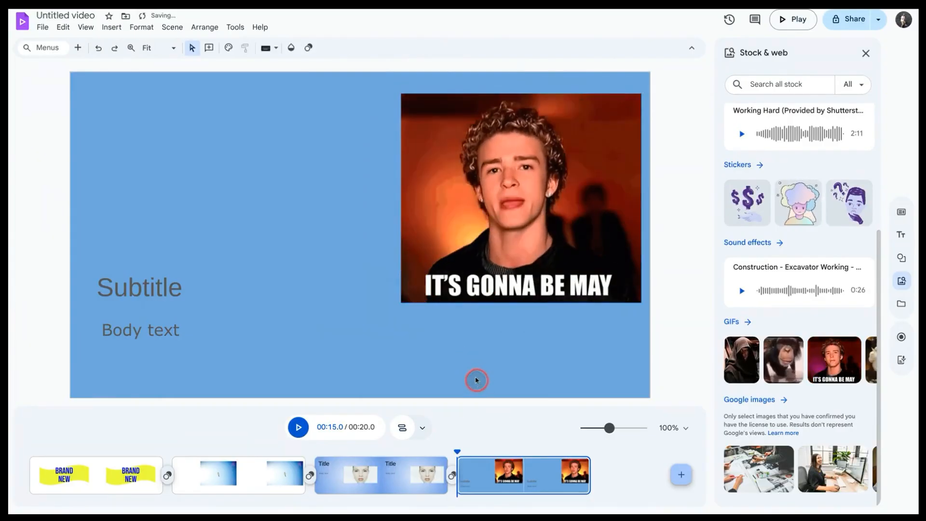
Add a new blank scene at the end of the video, after the GIF scene
left_click(590, 475)
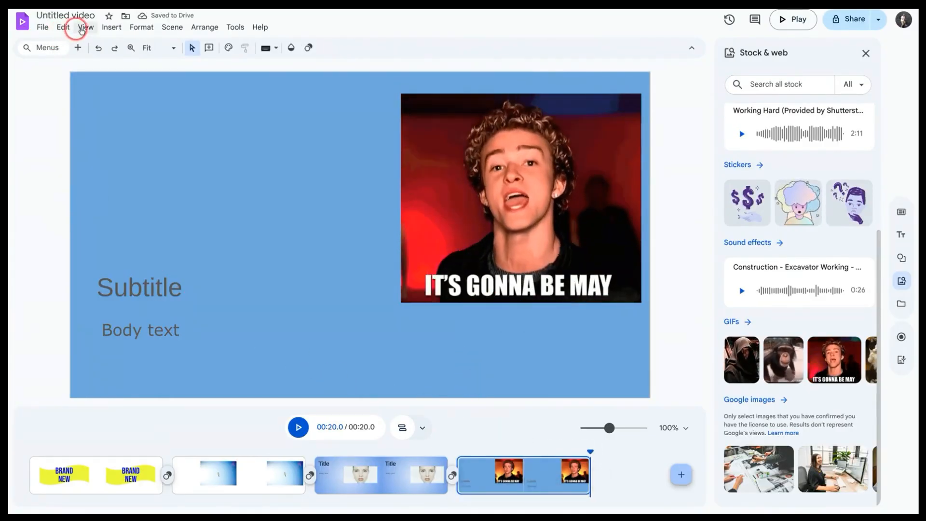
left_click(111, 27)
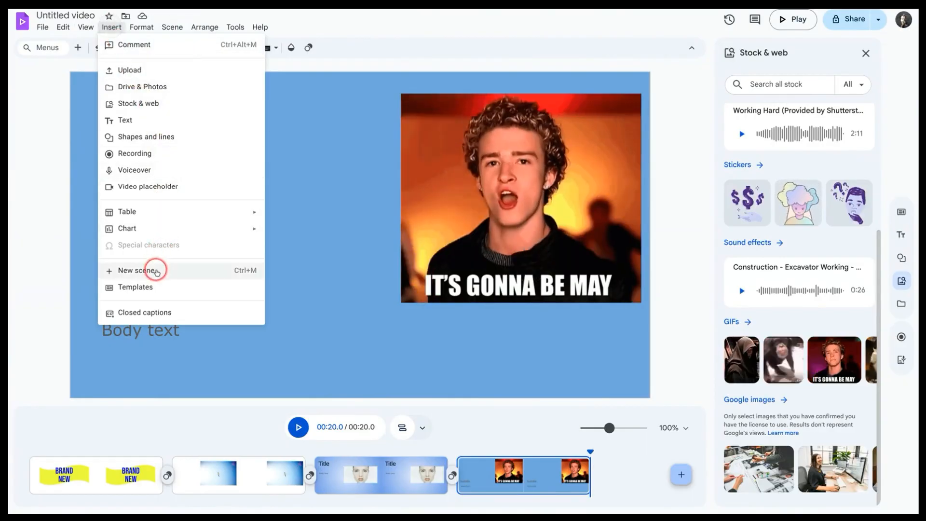
left_click(156, 269)
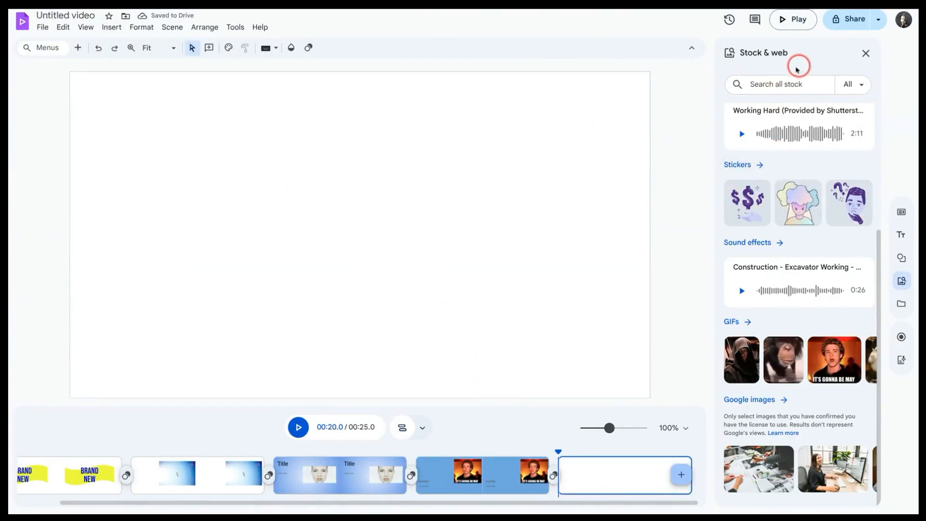
Search the stock videos for "thank you"
left_click(866, 54)
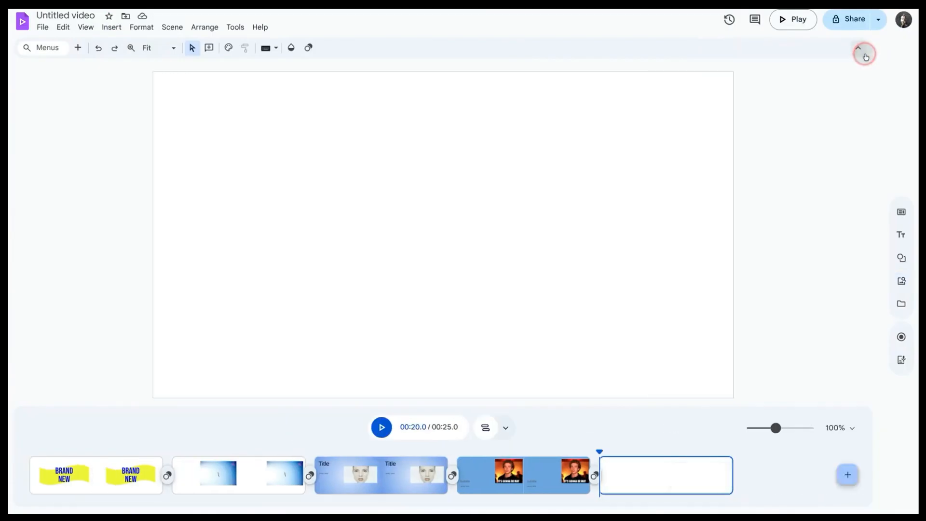
left_click(902, 282)
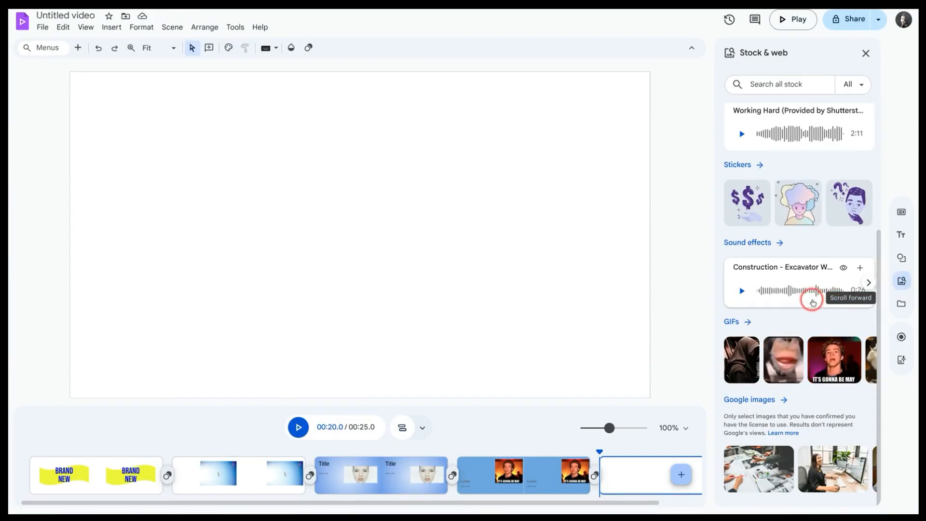
scroll(781, 367, "up", 3)
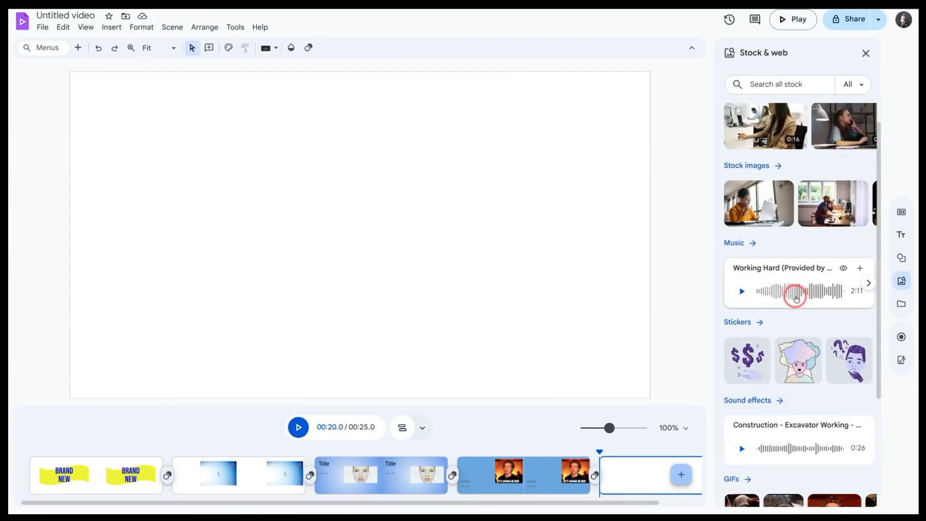
scroll(795, 297, "up", 1)
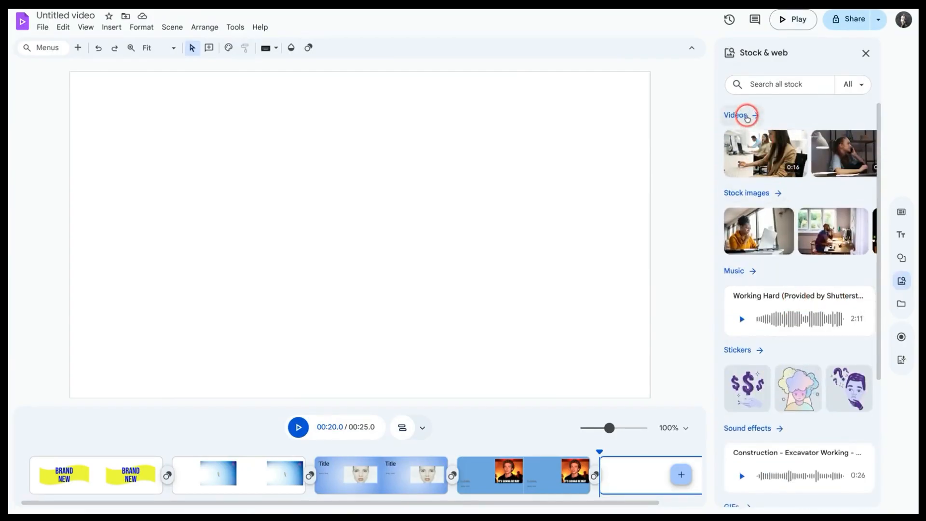
left_click(743, 116)
left_click(778, 86)
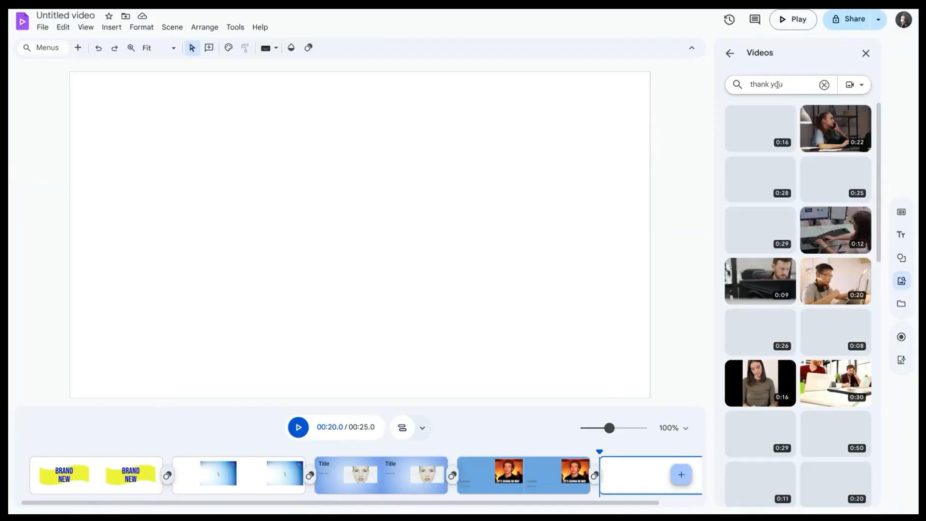
key("Return")
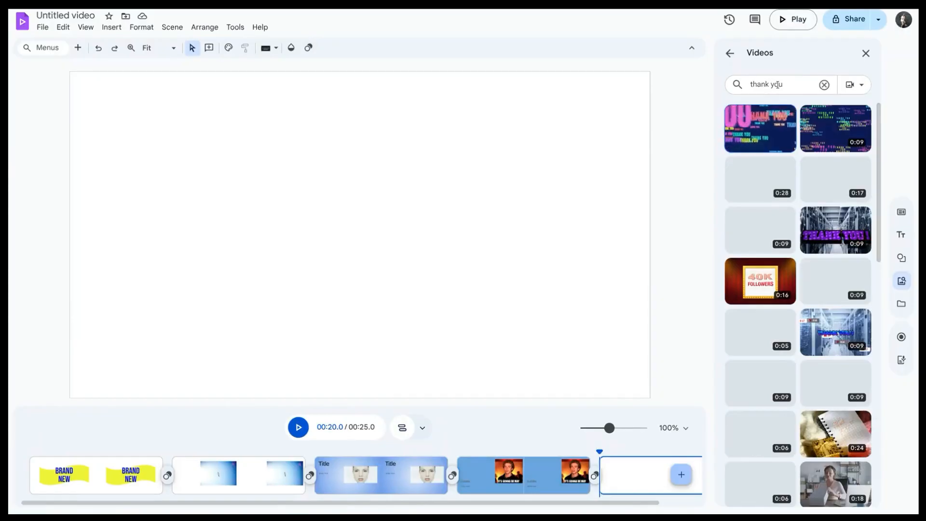
Insert the "Thank you for watching" clip with multicoloured text on dark blue into the last scene and position it near the centre
left_click(834, 140)
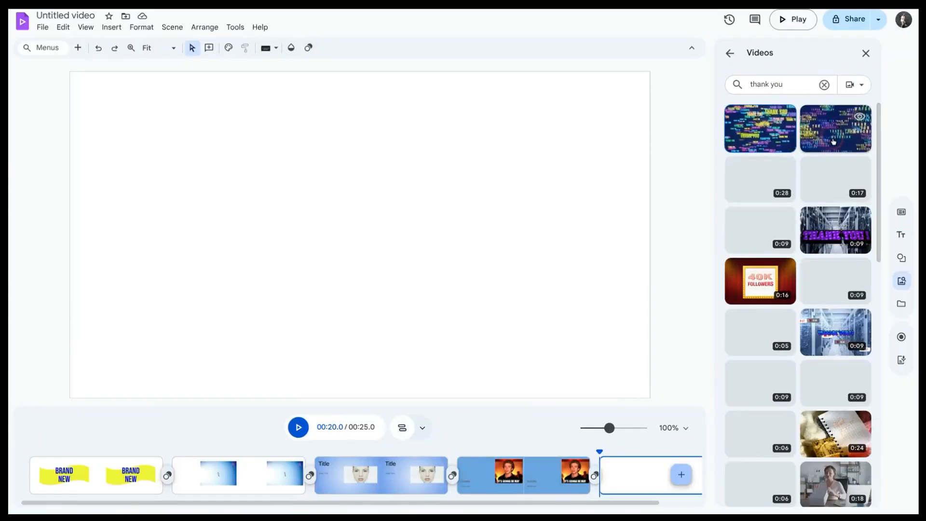
left_click(305, 214)
left_click_drag(292, 195, 437, 256)
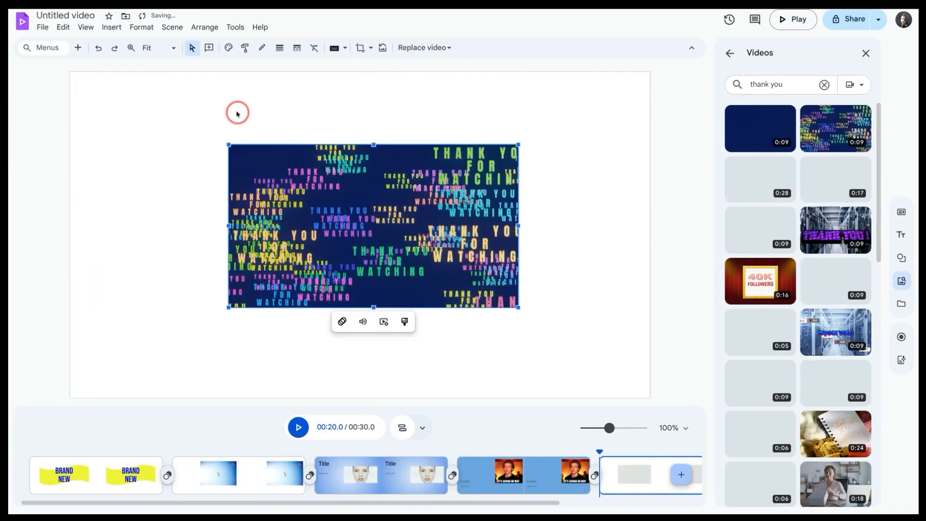
Add a subtitle text box directly beneath the video clip and replace its text with "Thanks for watching"
left_click(114, 27)
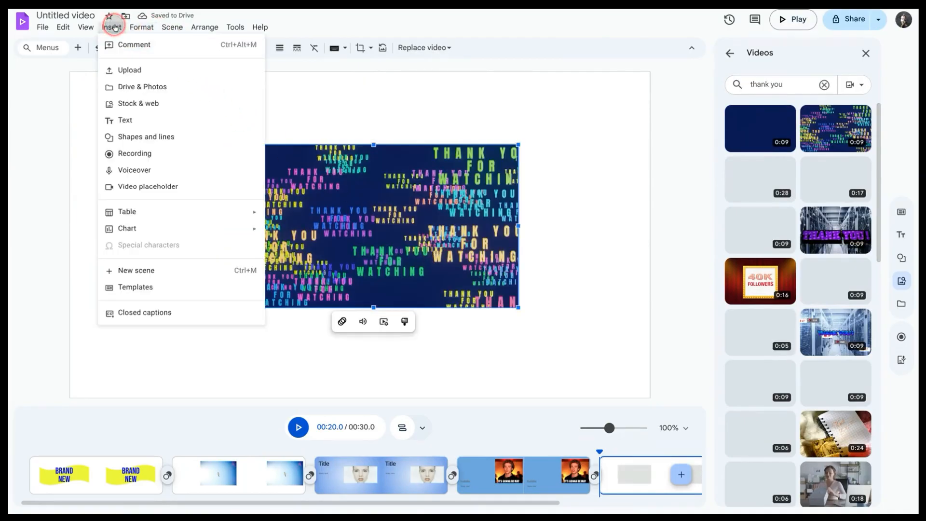
left_click(145, 120)
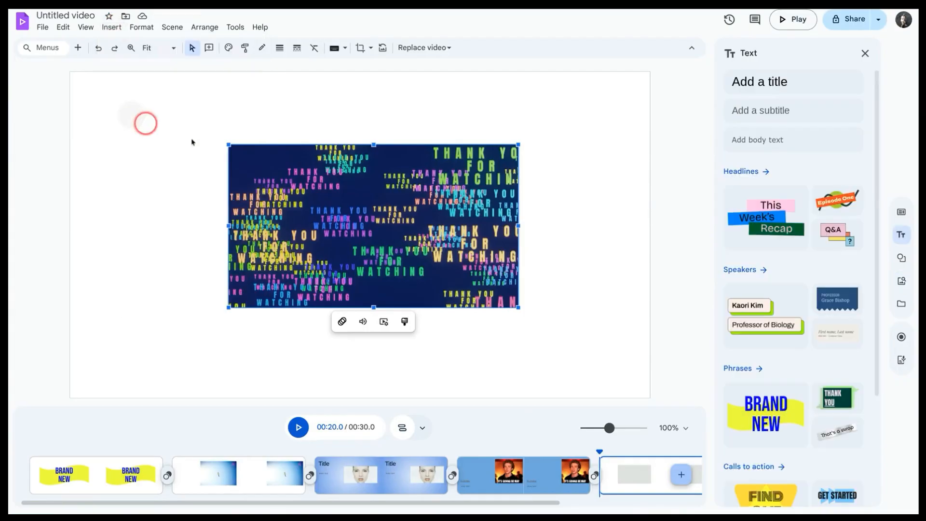
left_click(753, 113)
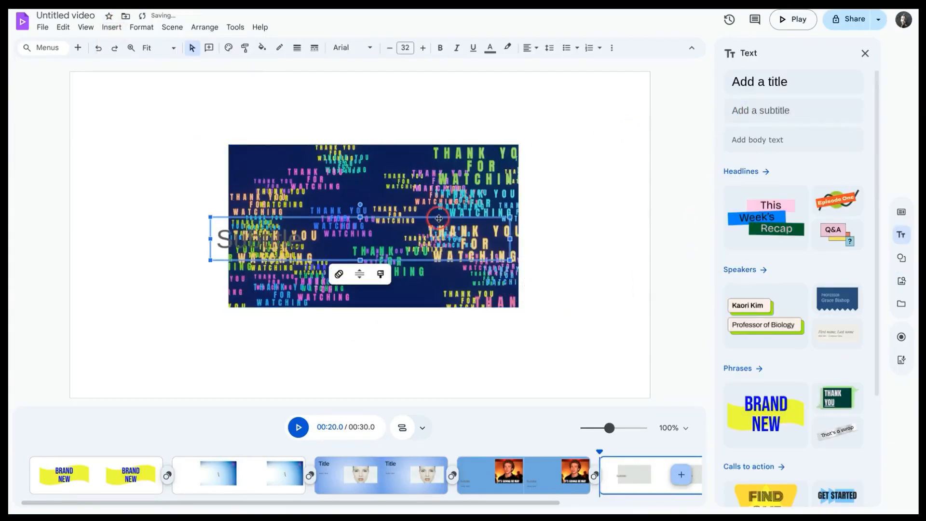
left_click_drag(439, 218, 452, 318)
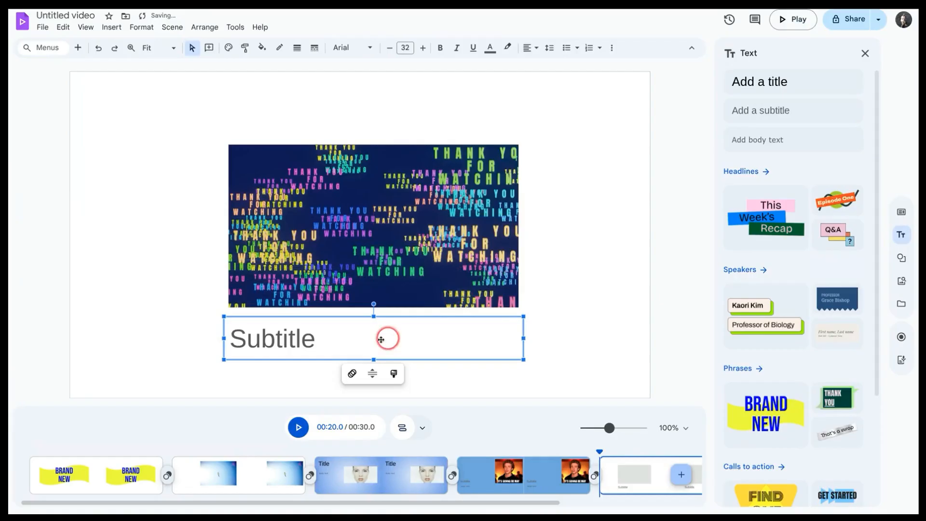
triple_click(297, 340)
type("Thanks for watching")
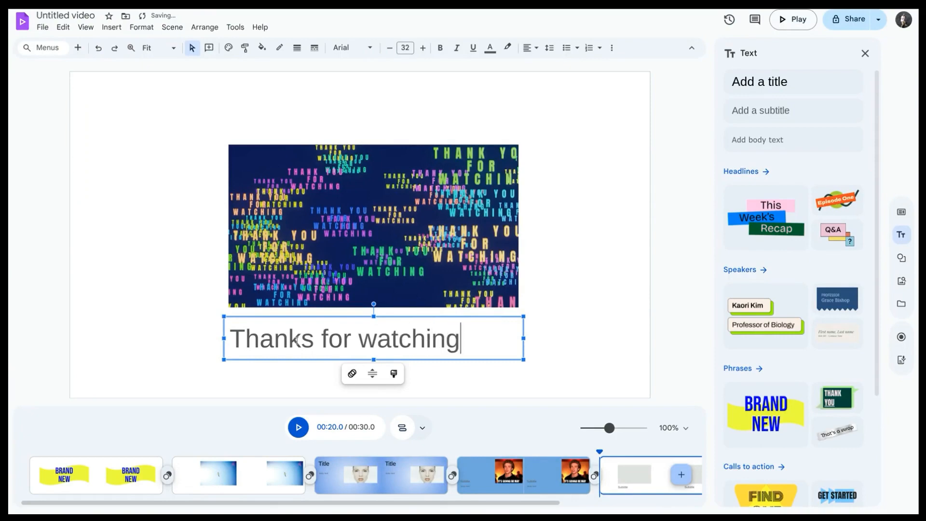
left_click(585, 353)
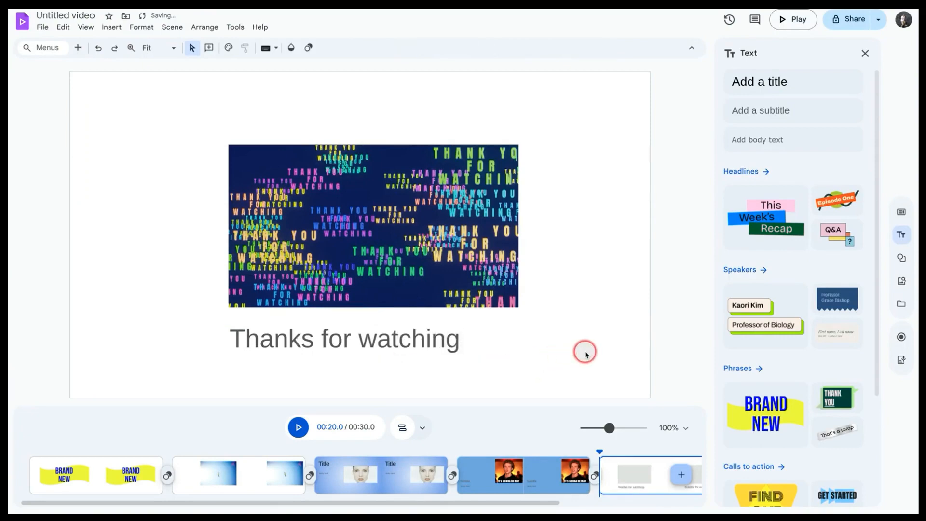
Rename the video as "Introduction template"
left_click(55, 15)
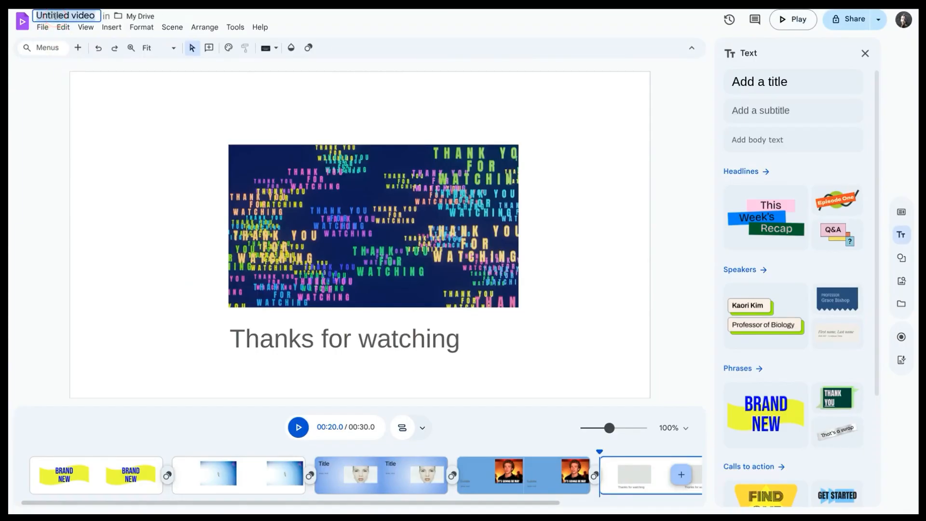
type("Introduction")
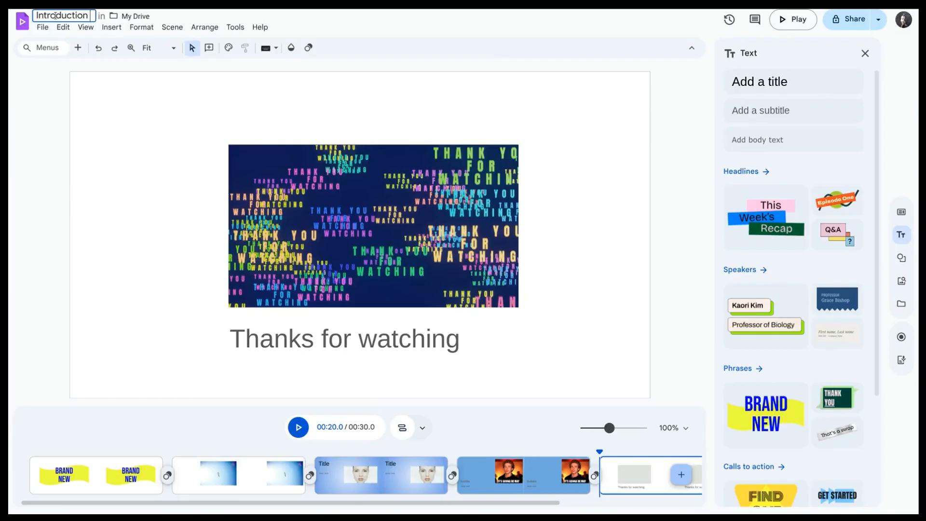
type(" template")
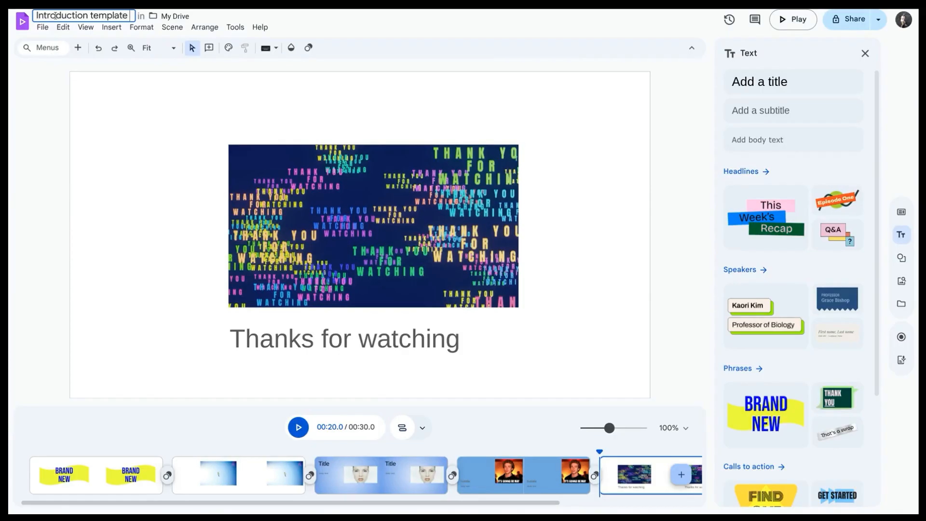
left_click(21, 111)
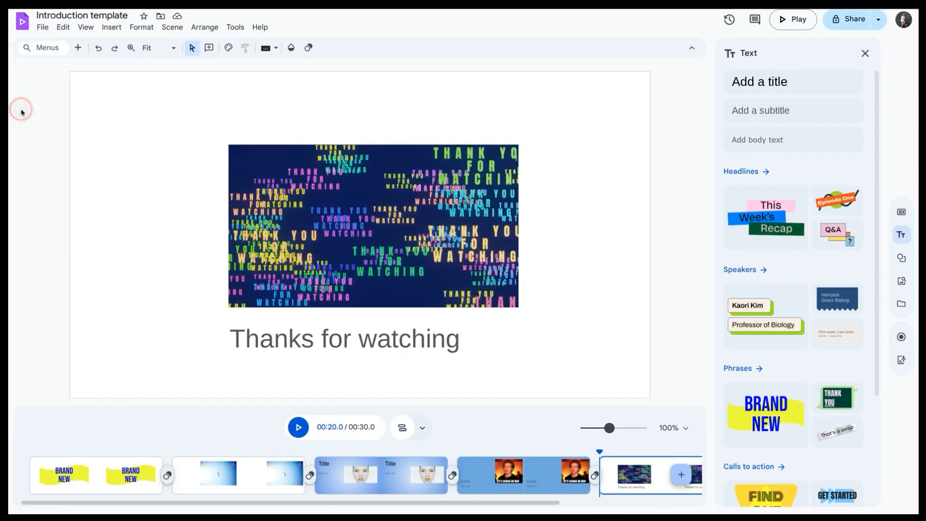
Apply a Dissolve transition between the first and second scenes and a Fade transition between the second and third scenes
left_click(167, 477)
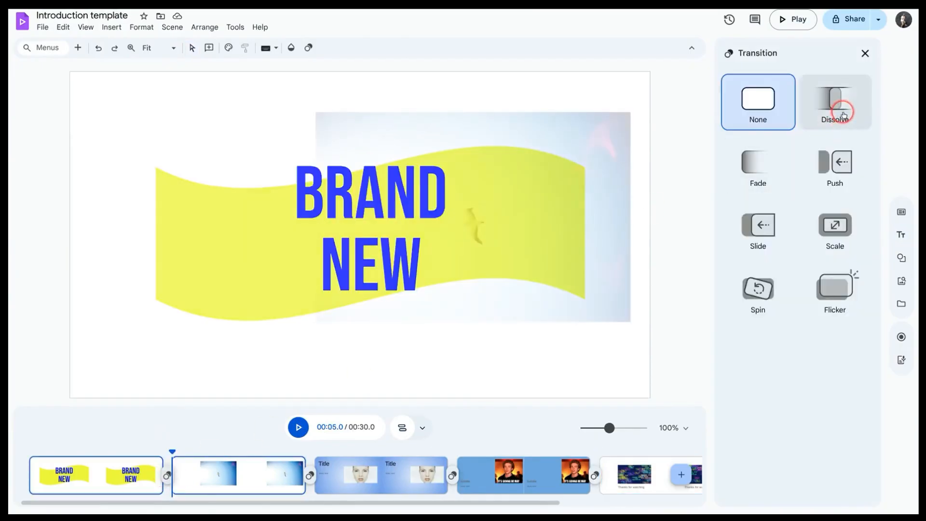
left_click(844, 115)
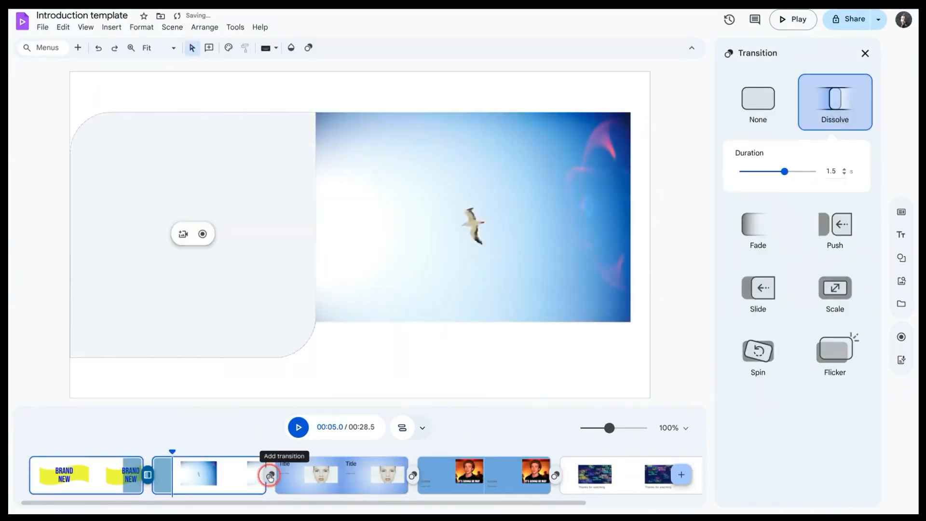
left_click(270, 477)
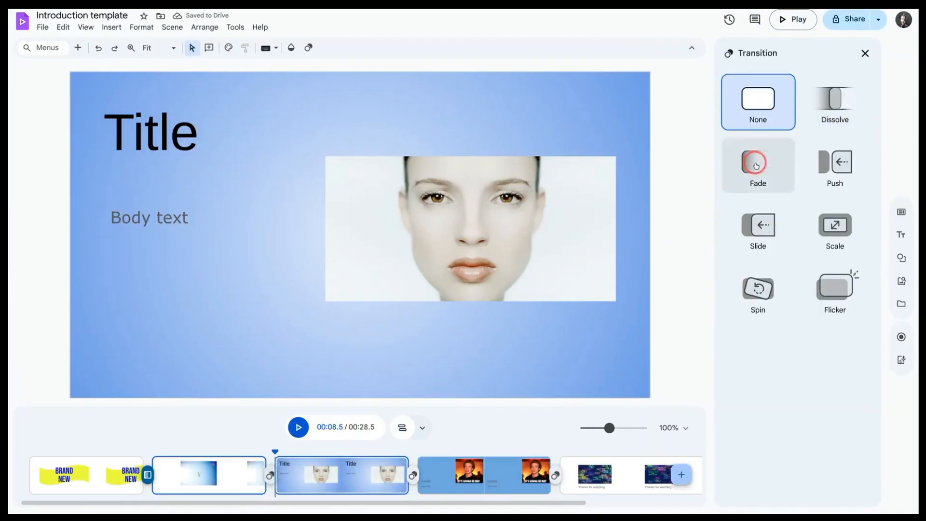
left_click(746, 178)
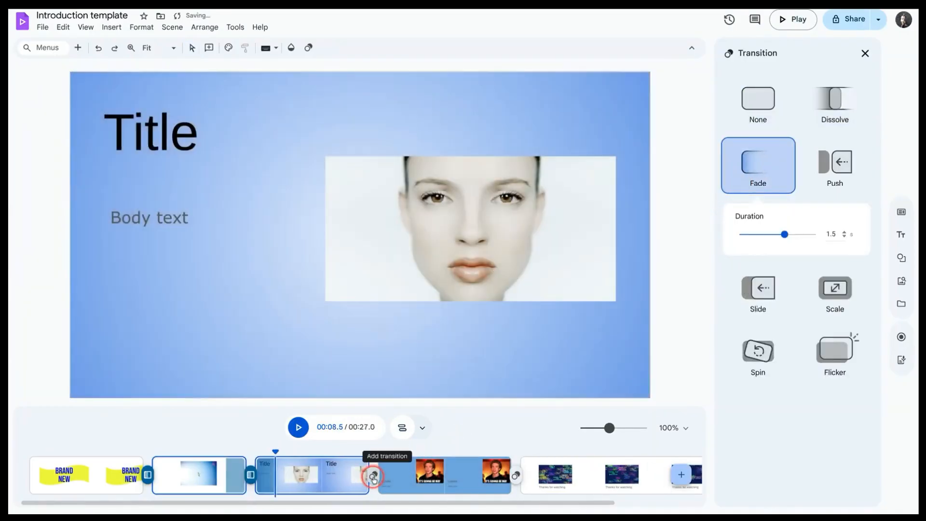
Apply a Slide transition between the third and fourth scenes and a Dissolve transition between the fourth and fifth scenes
left_click(373, 475)
left_click(743, 247)
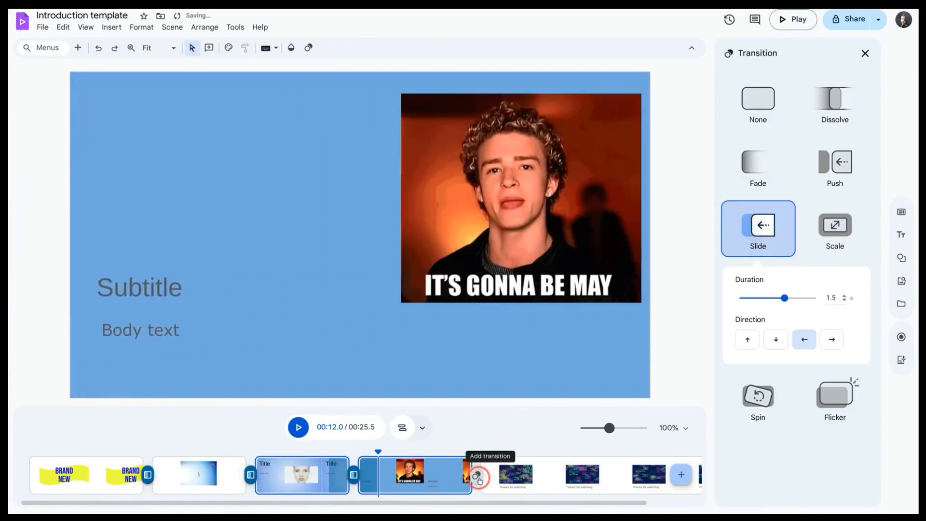
left_click(476, 477)
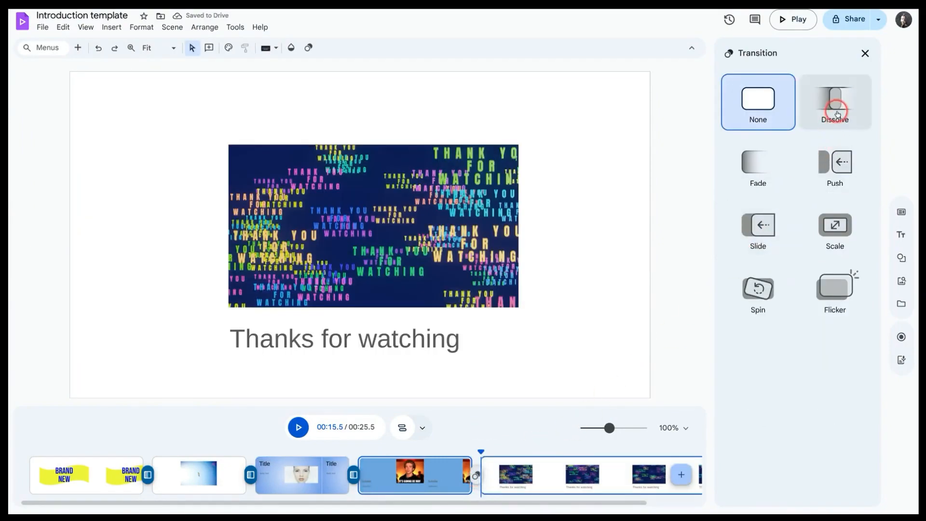
left_click(837, 110)
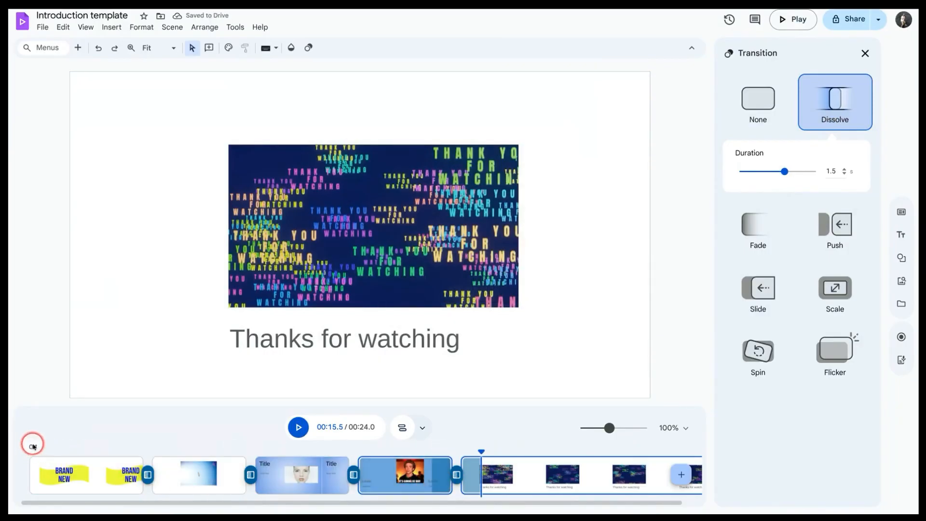
Preview the whole video from the beginning in the full-window player, and close the preview during the final scene
left_click(34, 449)
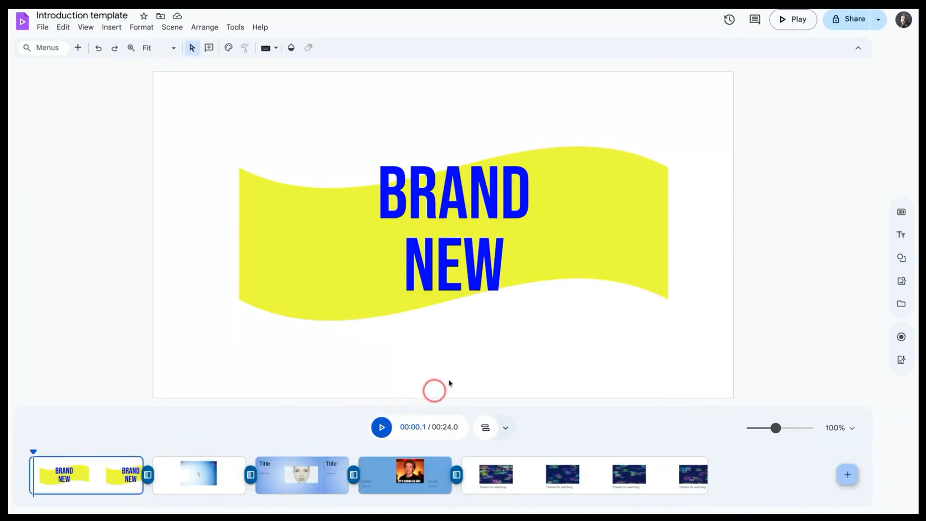
left_click(780, 22)
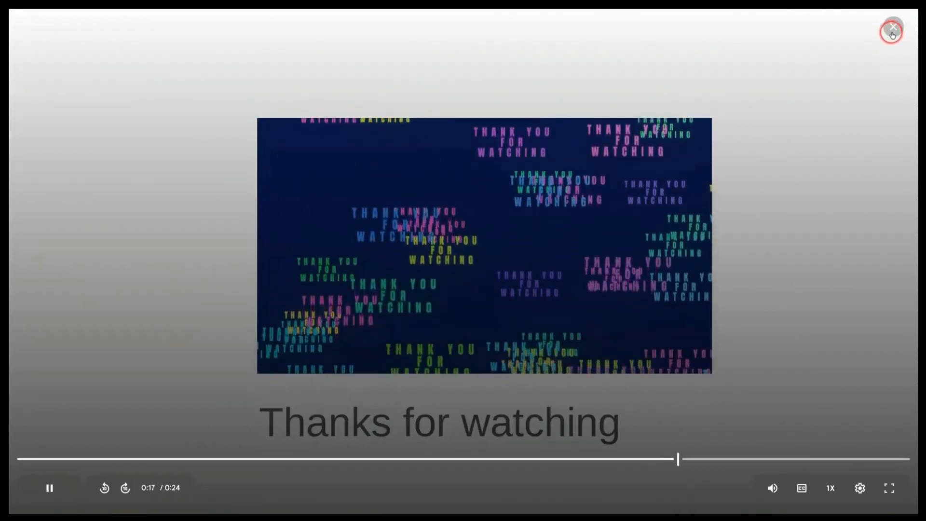
left_click(891, 35)
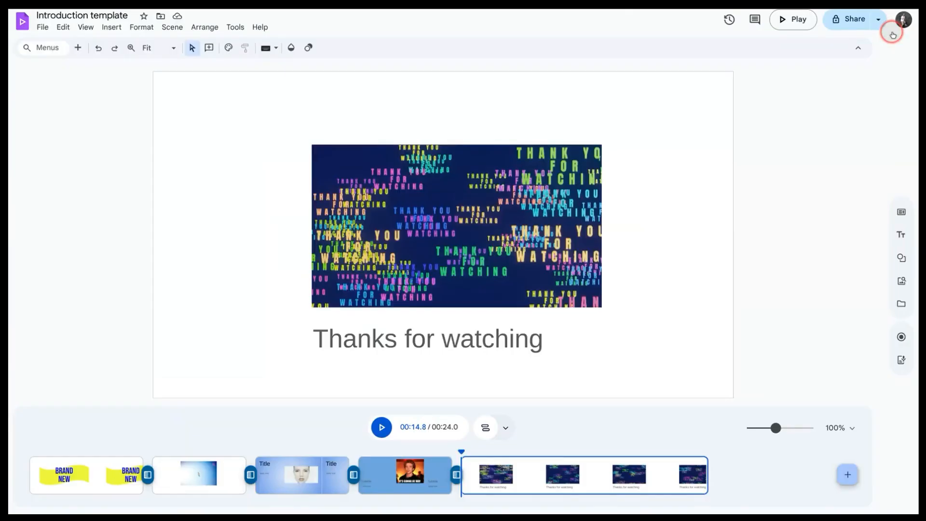
Give the video placeholder in the second scene a dotted border and increase the border's weight
left_click(206, 489)
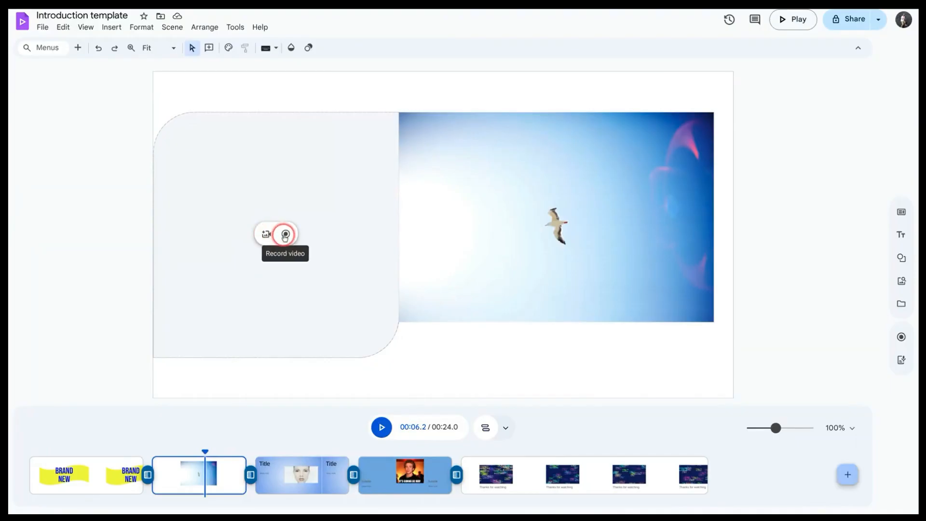
left_click(339, 311)
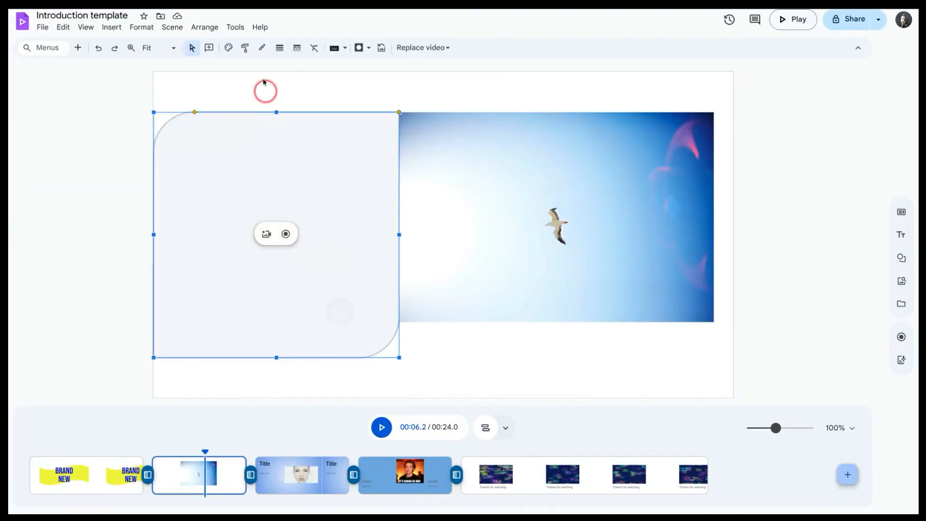
left_click(296, 48)
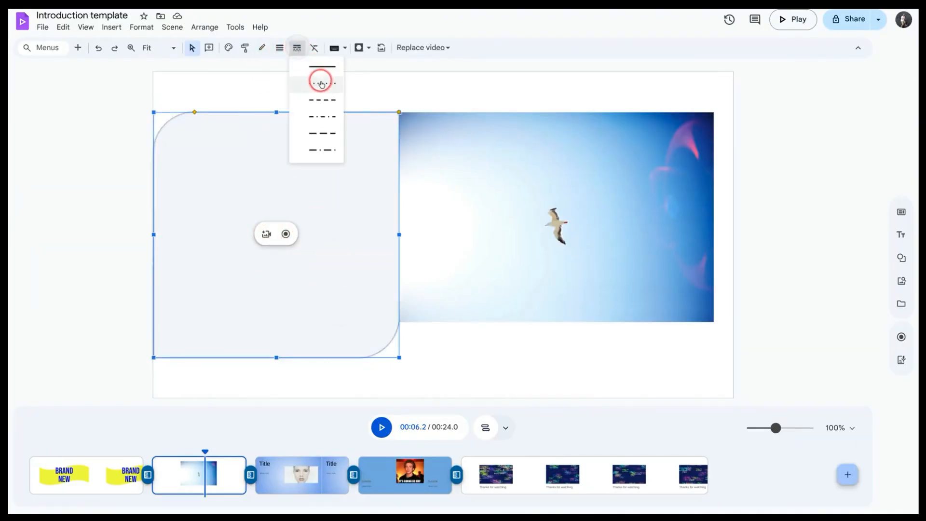
left_click(322, 84)
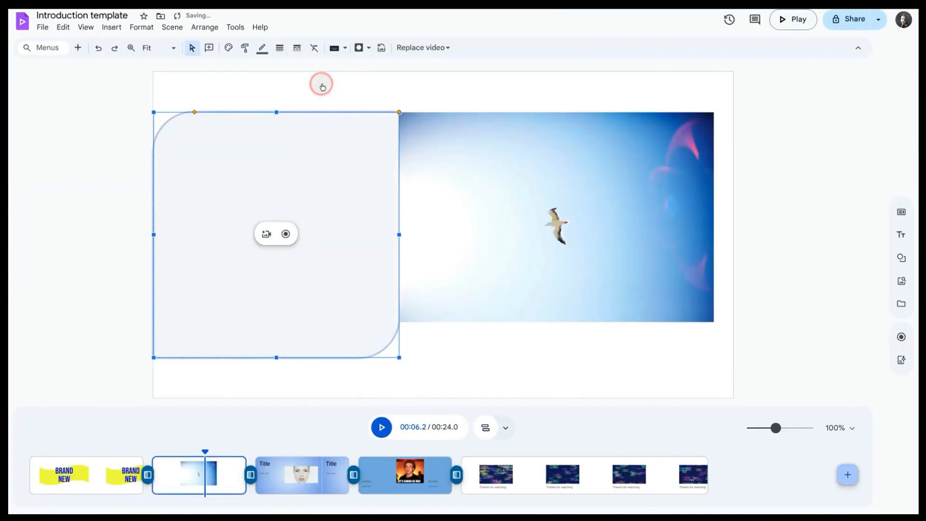
left_click(281, 48)
left_click(296, 85)
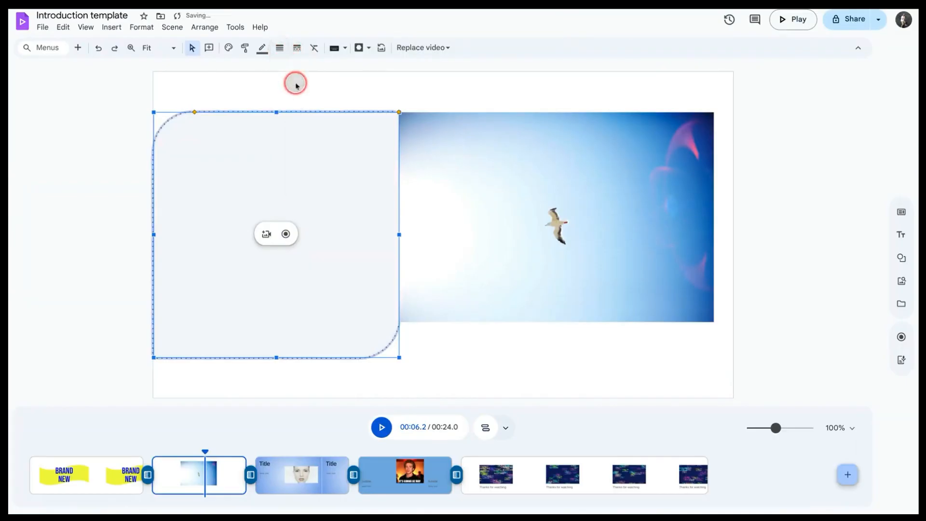
left_click(498, 363)
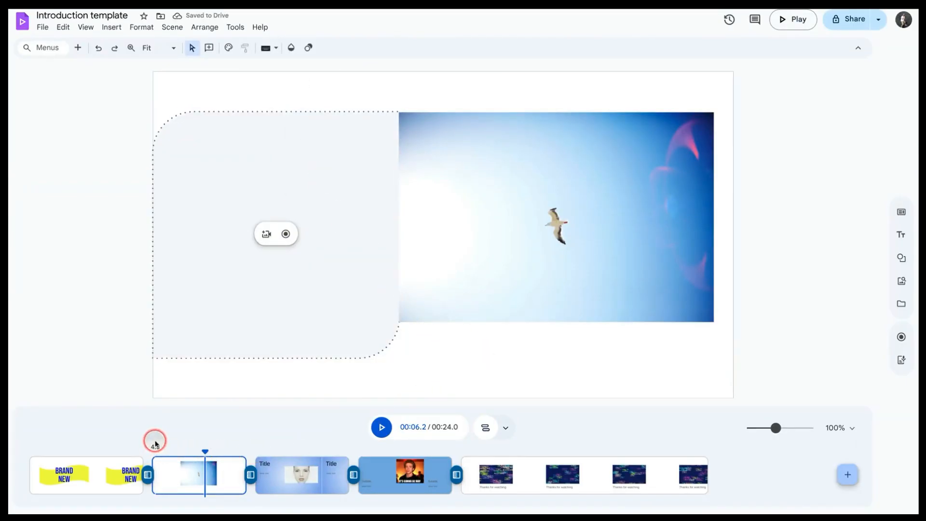
Play the video in the editor to check the second scene and the transition that follows it
left_click(383, 429)
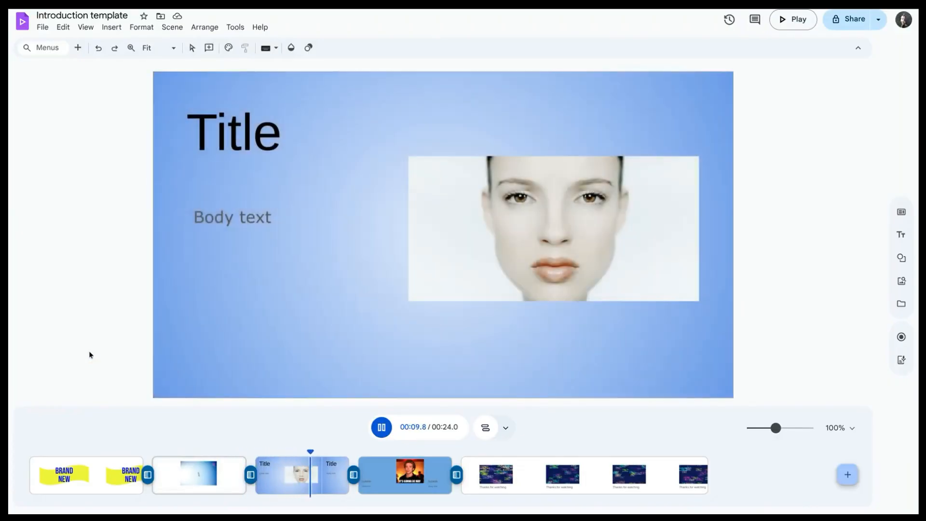
Give anyone in the college group with the link the Editor role on the video, and copy its sharing link
left_click(382, 427)
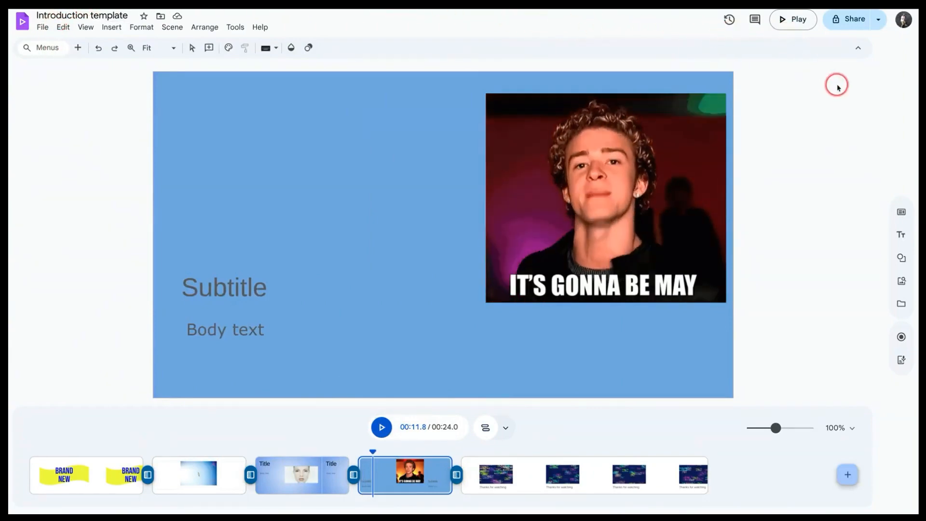
left_click(879, 22)
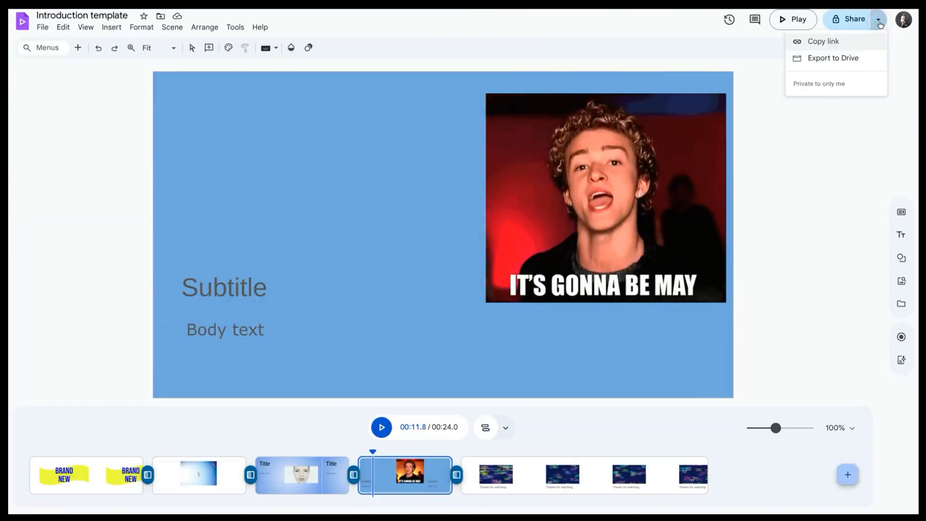
left_click(844, 39)
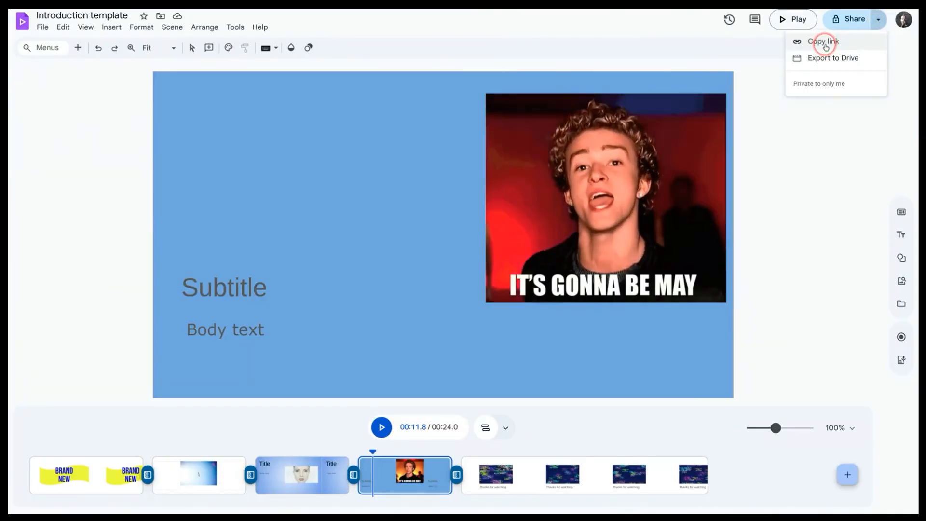
left_click(843, 19)
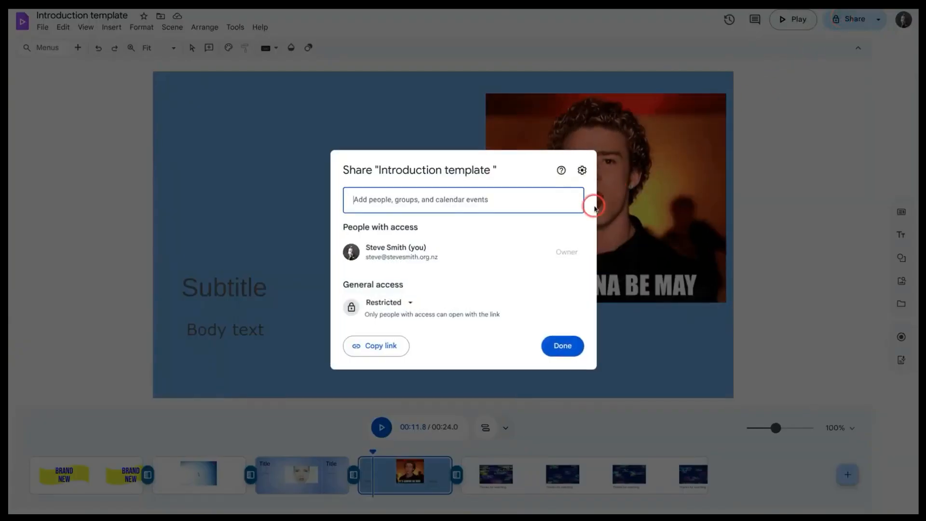
left_click(412, 302)
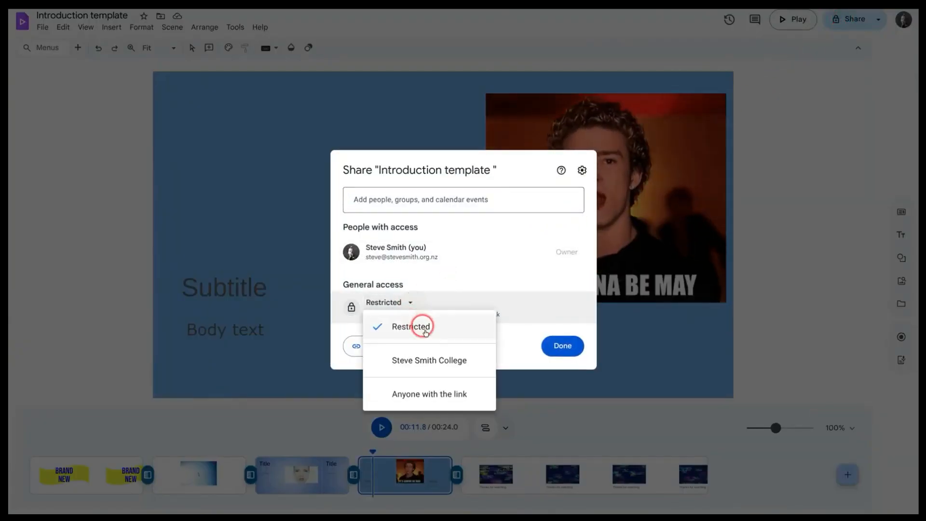
left_click(427, 362)
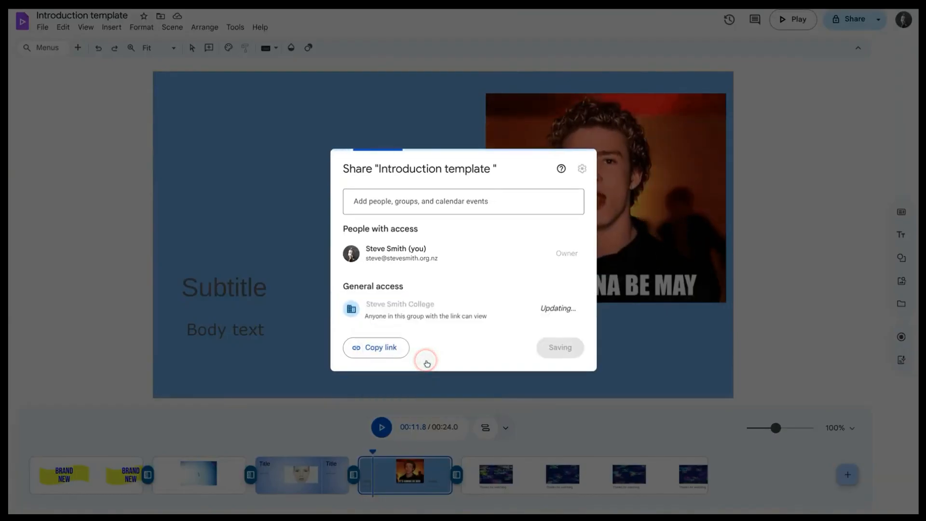
left_click(570, 309)
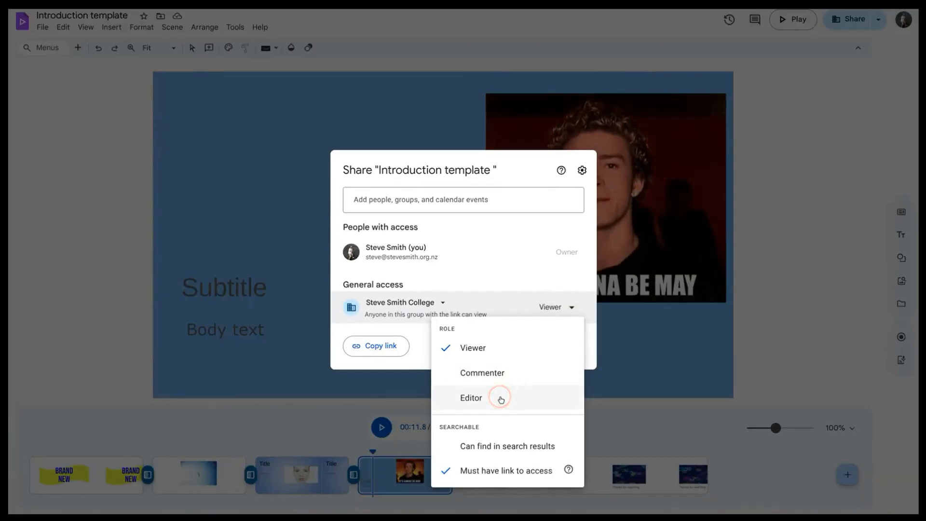
left_click(502, 399)
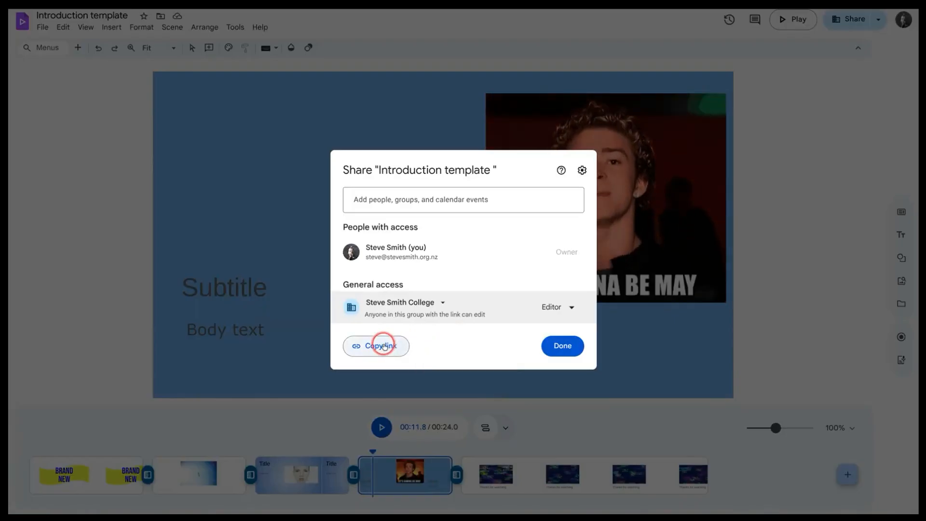
left_click(378, 347)
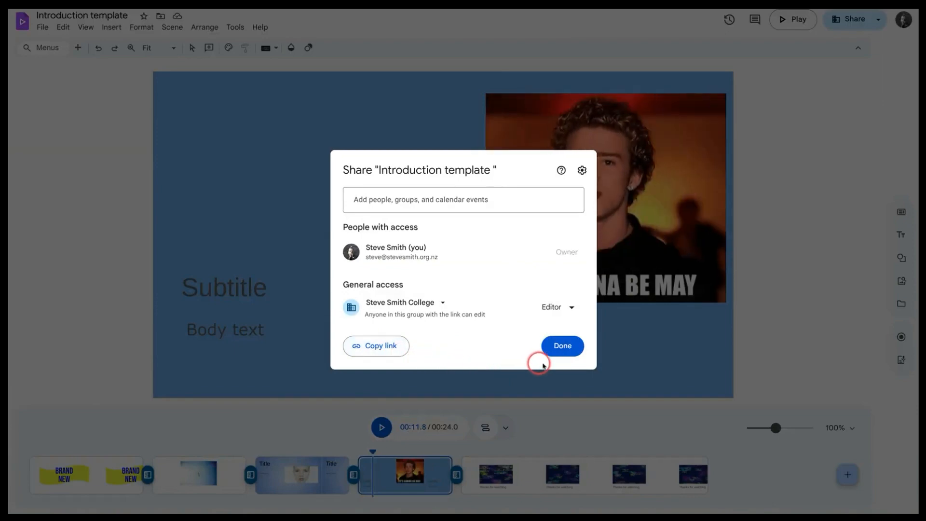
left_click(564, 346)
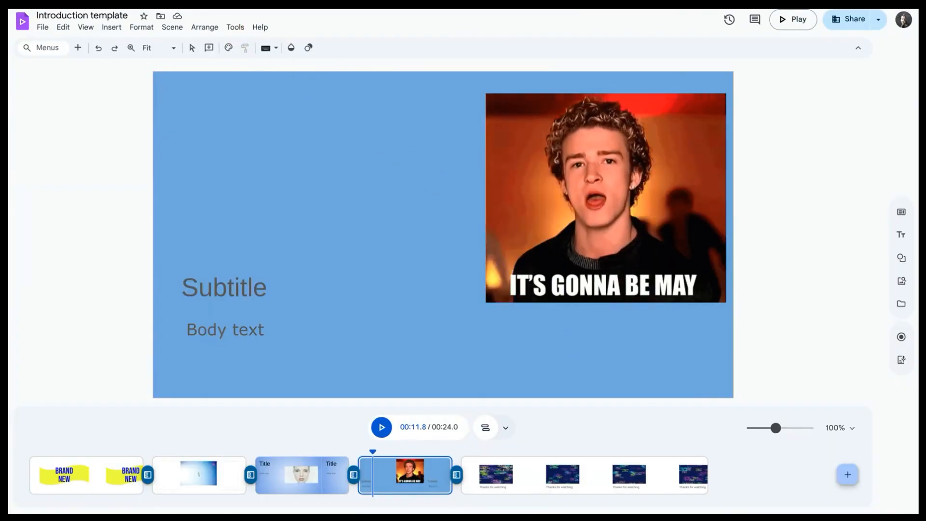
Open Google Classroom in a new tab under the school account and go to the Social Science demo class's classwork
key("ctrl+t")
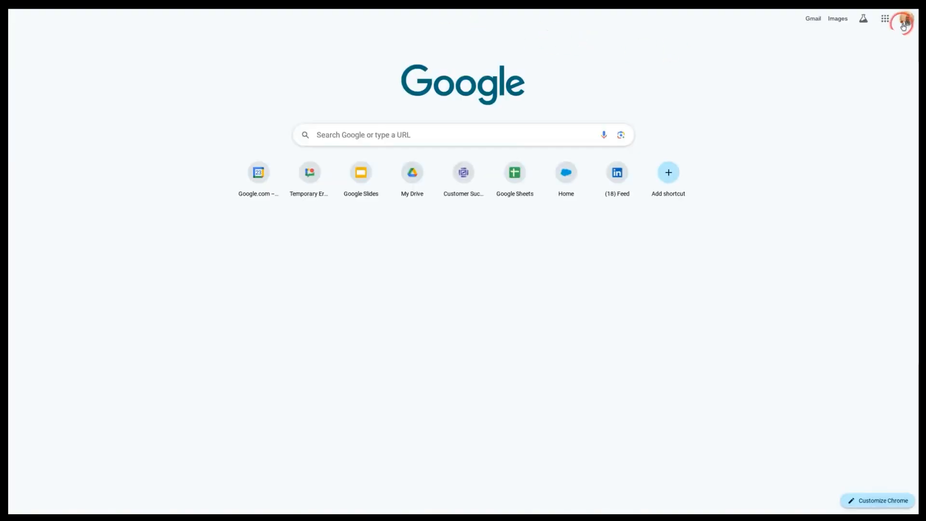
left_click(904, 21)
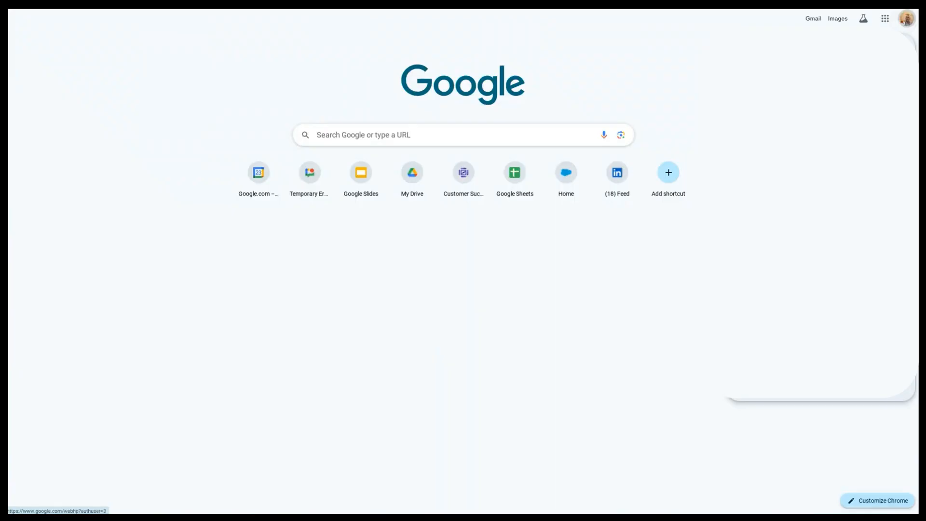
left_click(821, 251)
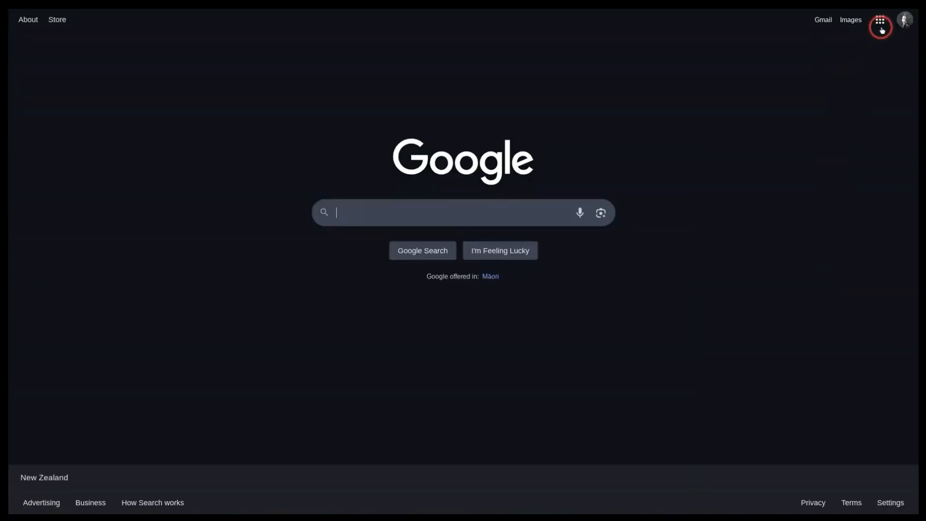
left_click(880, 20)
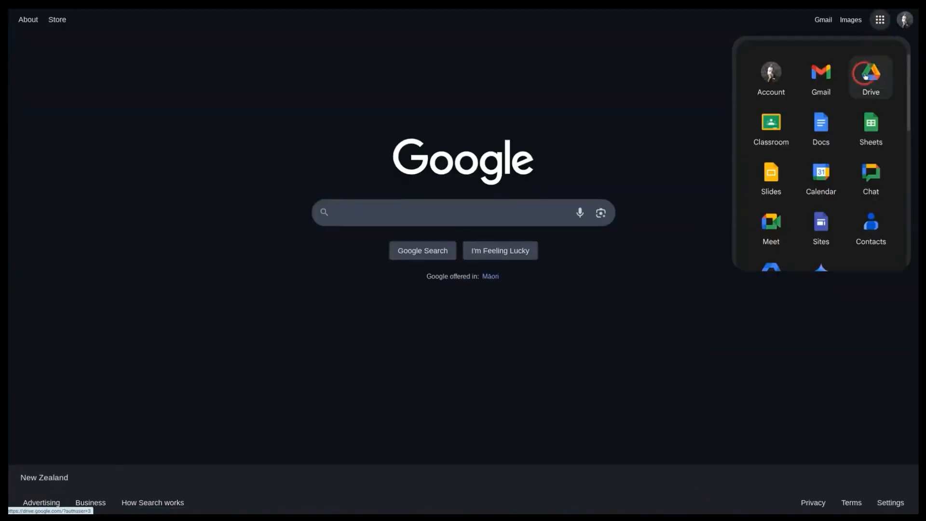
left_click(778, 129)
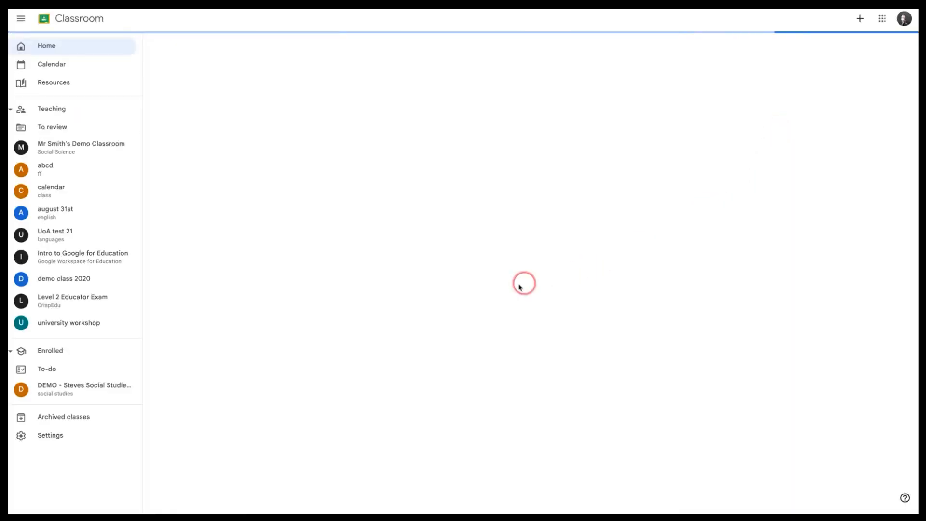
left_click(222, 129)
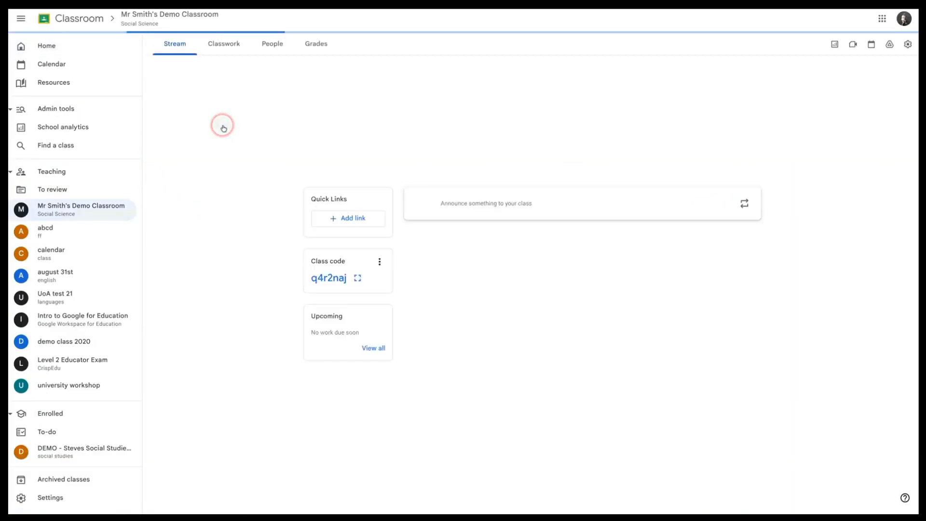
left_click(218, 43)
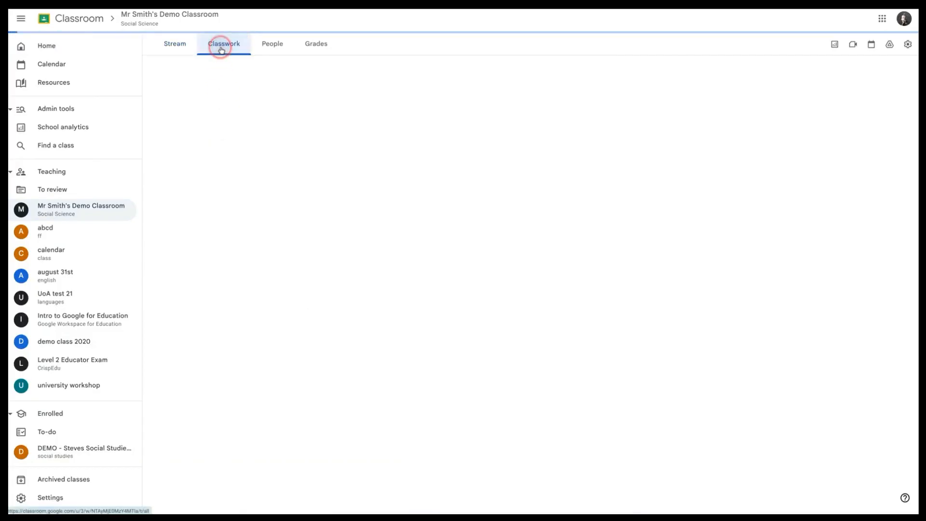
Create an assignment with the copied Introduction template link attached, set to "Make a copy for each student"
left_click(385, 77)
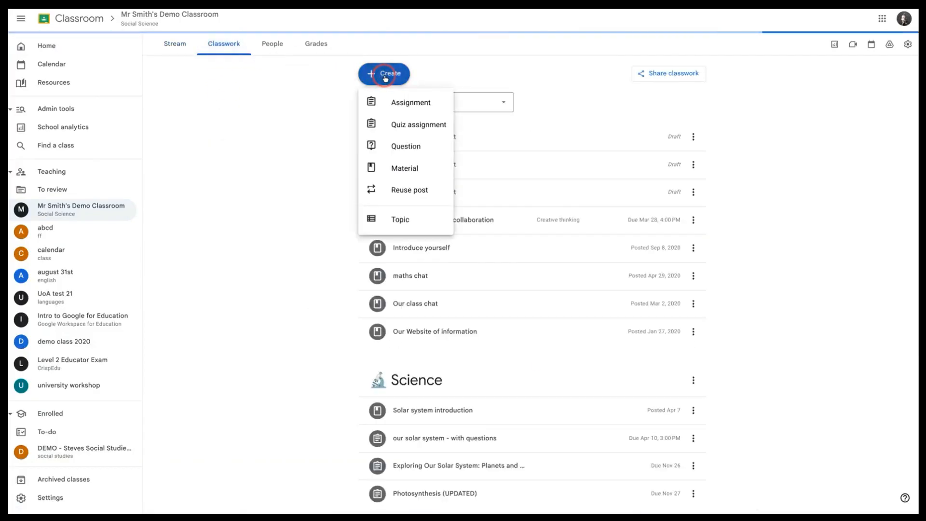
left_click(412, 104)
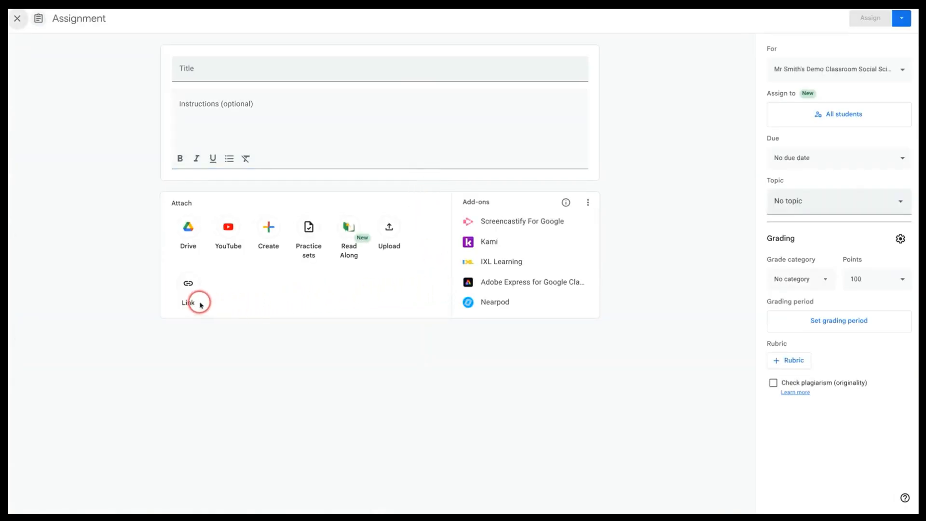
left_click(187, 288)
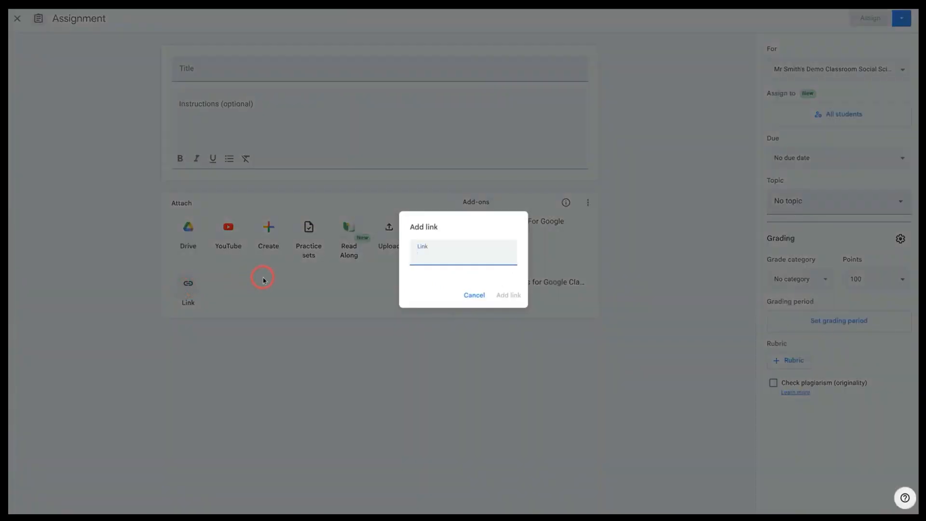
key("ctrl+v")
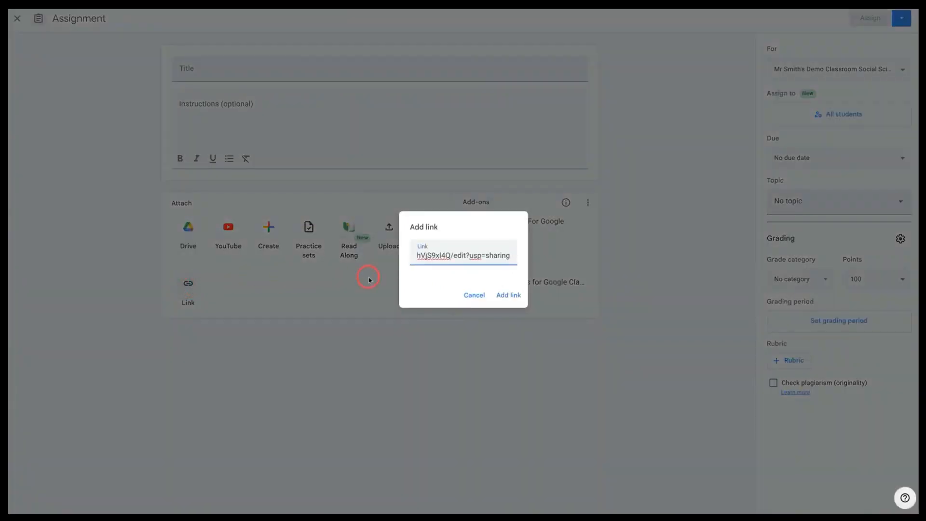
left_click(502, 295)
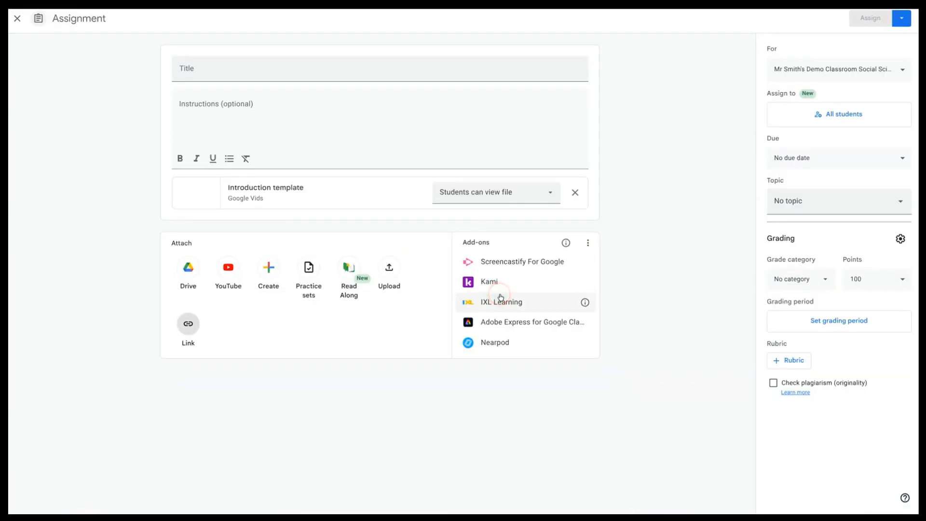
left_click(550, 196)
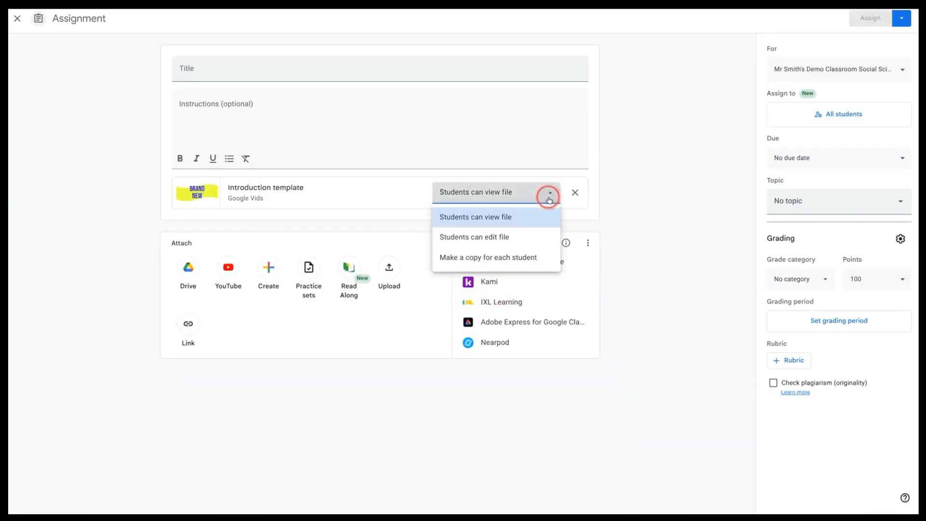
left_click(492, 258)
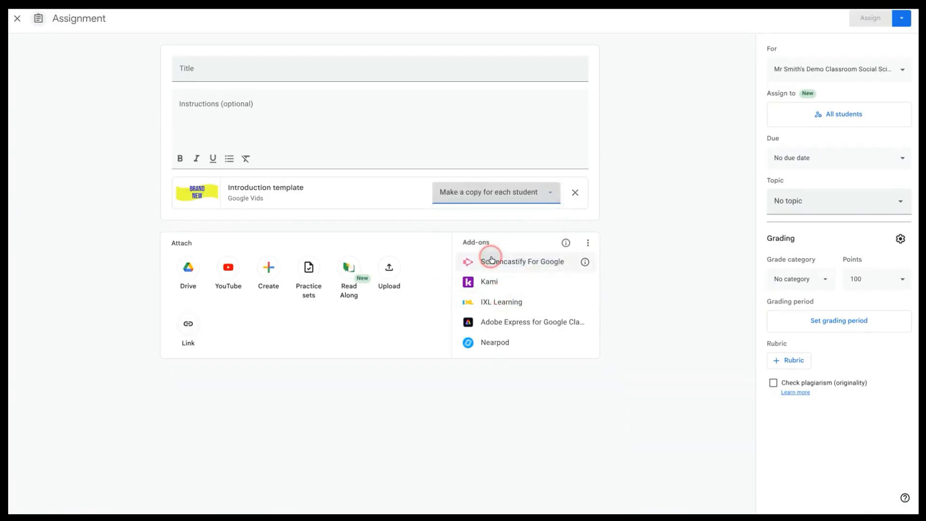
Enter the instructions "Here is your vid template for your group" and title the assignment "Introducing the group"
left_click(214, 105)
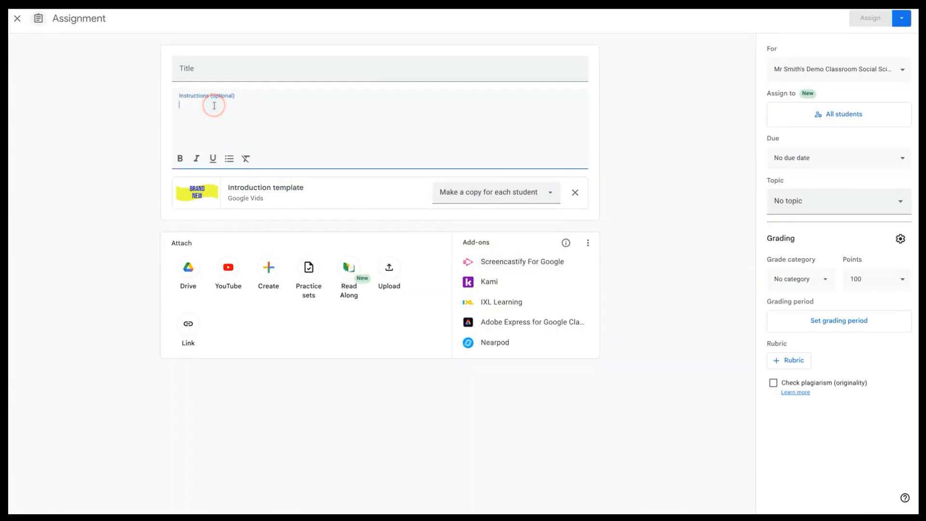
type("He")
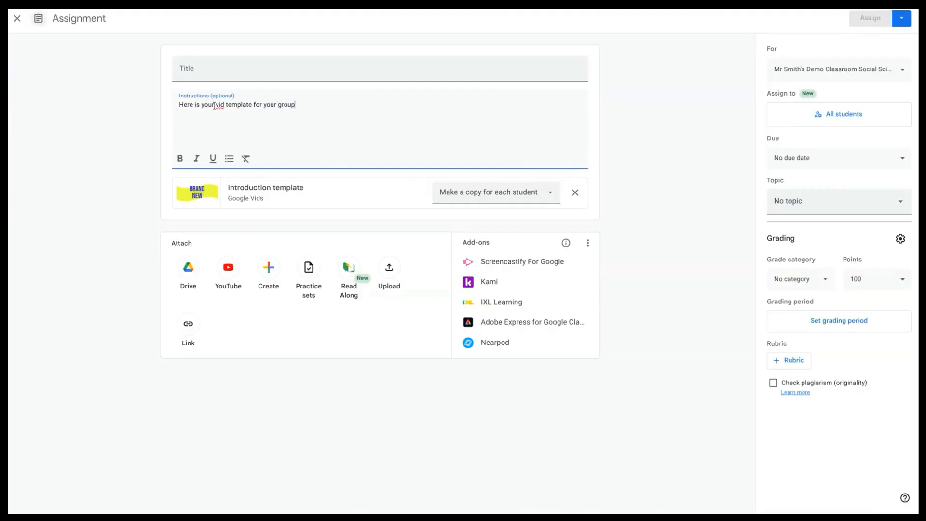
left_click(195, 70)
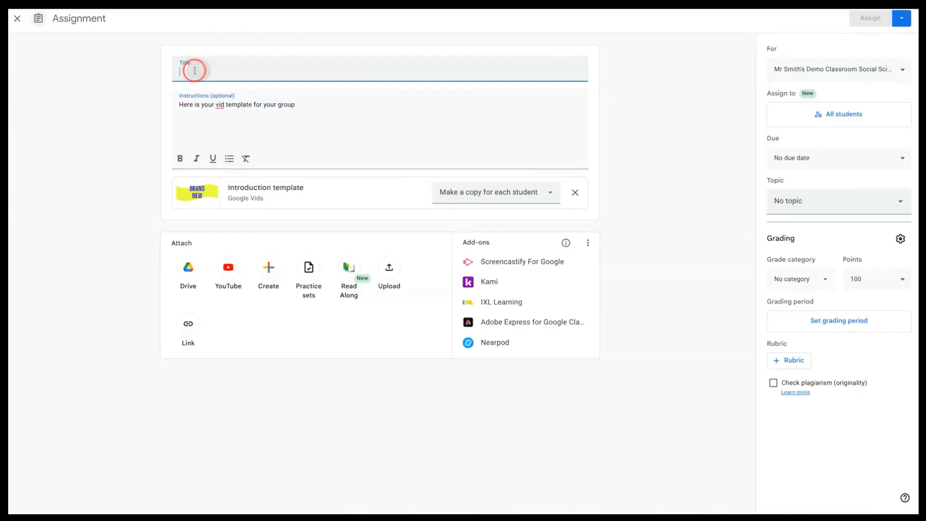
type("In")
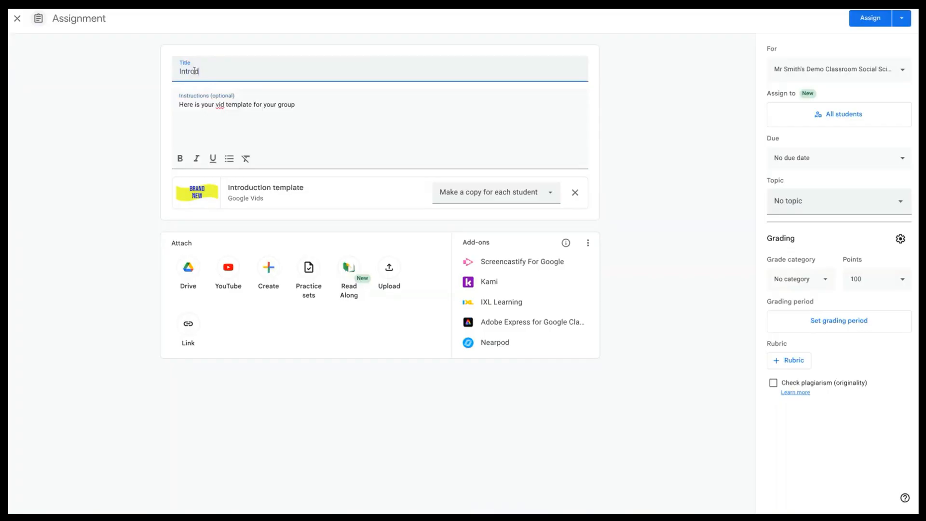
type("troducing the group")
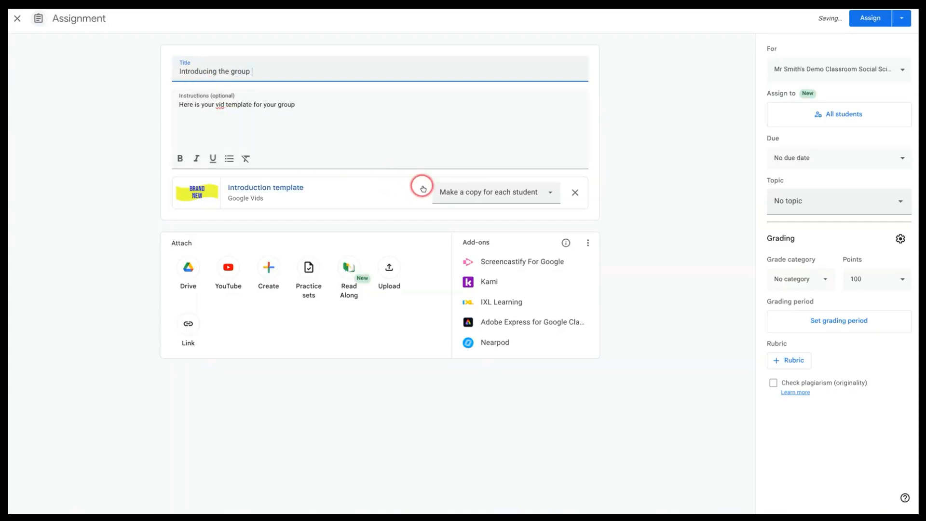
Limit the assignment to the second, third and fourth students in the class list
left_click(855, 115)
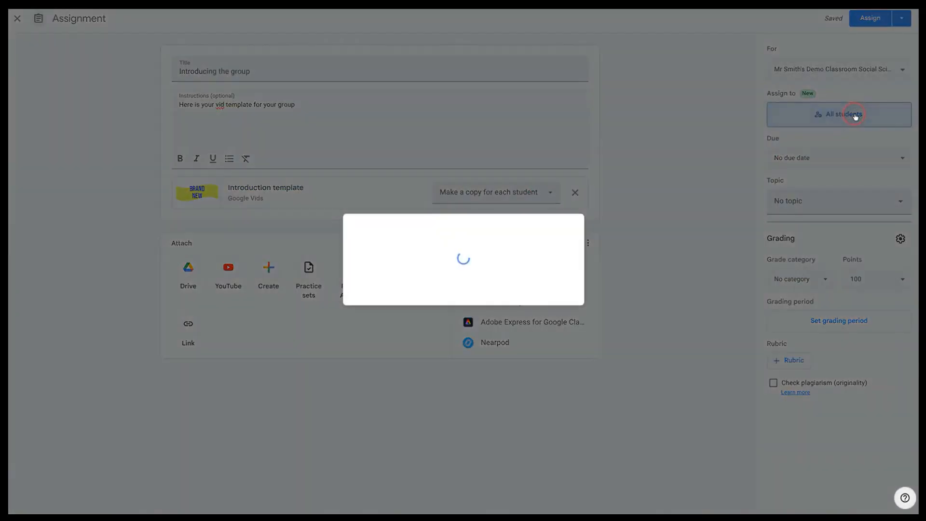
left_click(411, 147)
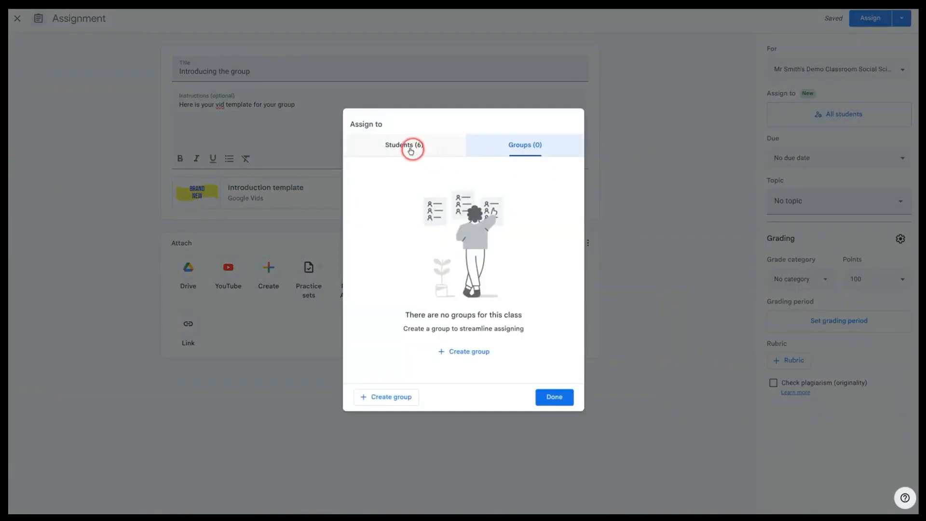
left_click(359, 205)
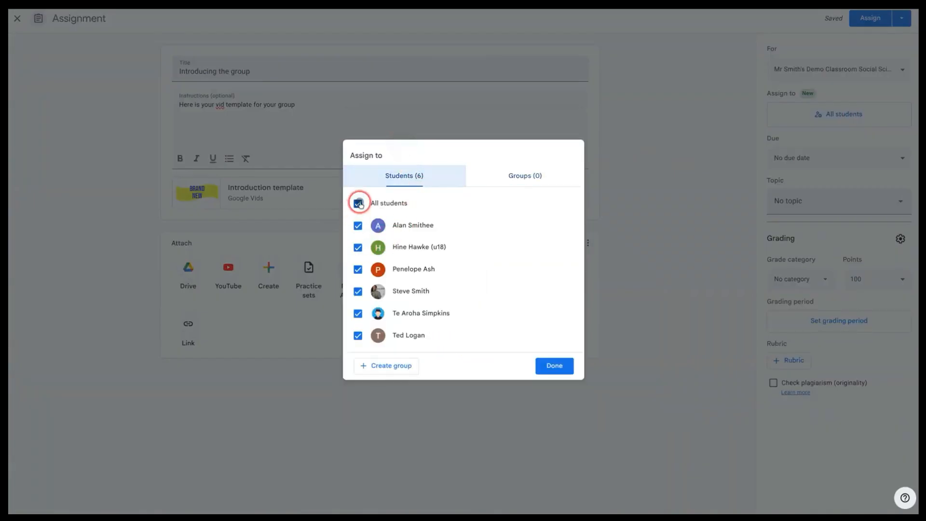
left_click(358, 247)
left_click(358, 270)
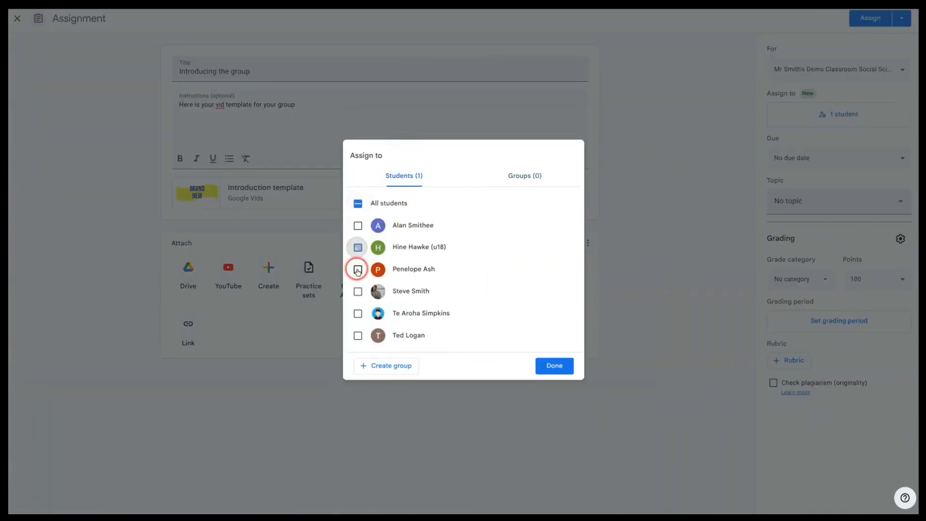
left_click(358, 292)
left_click(556, 375)
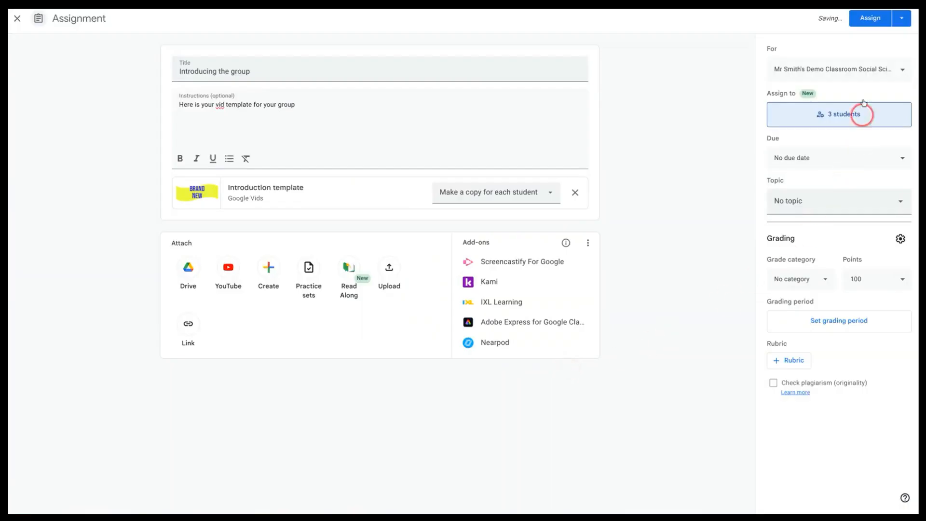
Post the assignment to the chosen students and expand "Introducing the group" in the classwork list to check it
left_click(864, 20)
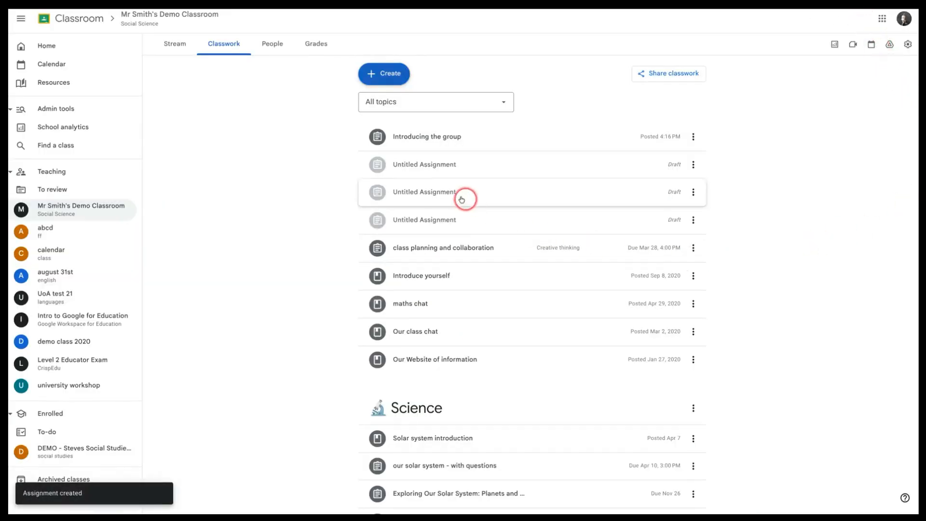
left_click(413, 139)
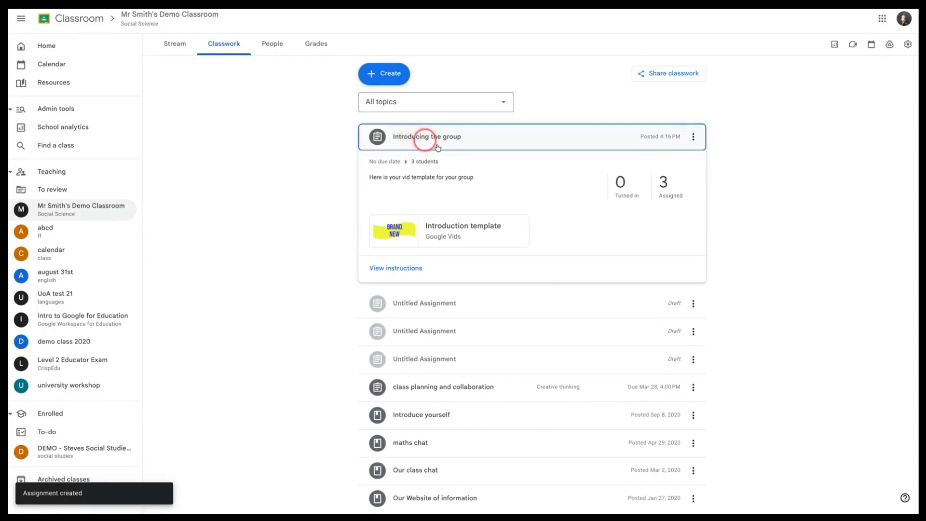